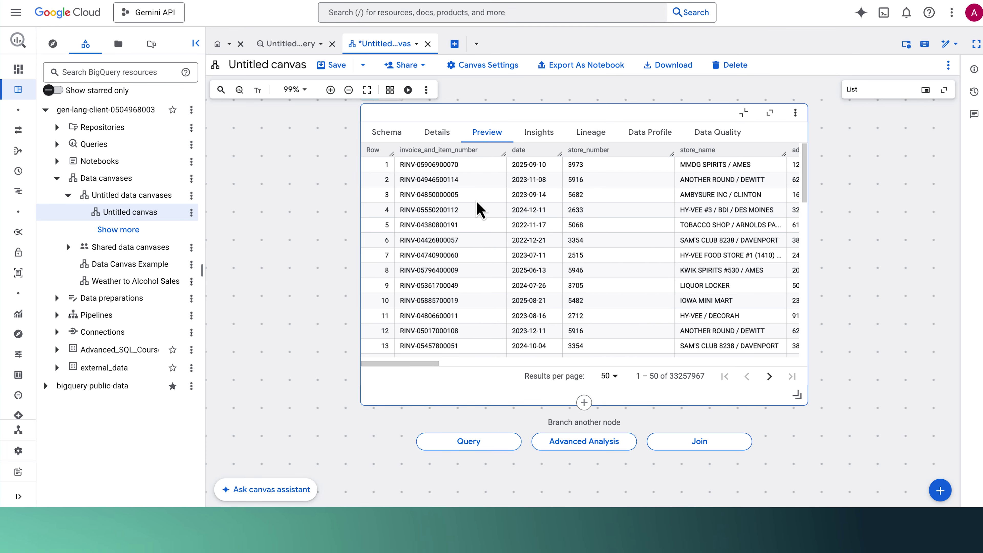
Branch a query from the sales table and generate its SQL from "What are the five most popular categories by sales in dollars".
{"action": "scroll", "coordinate": [328, 225], "scroll_direction": "down", "scroll_amount": 5}
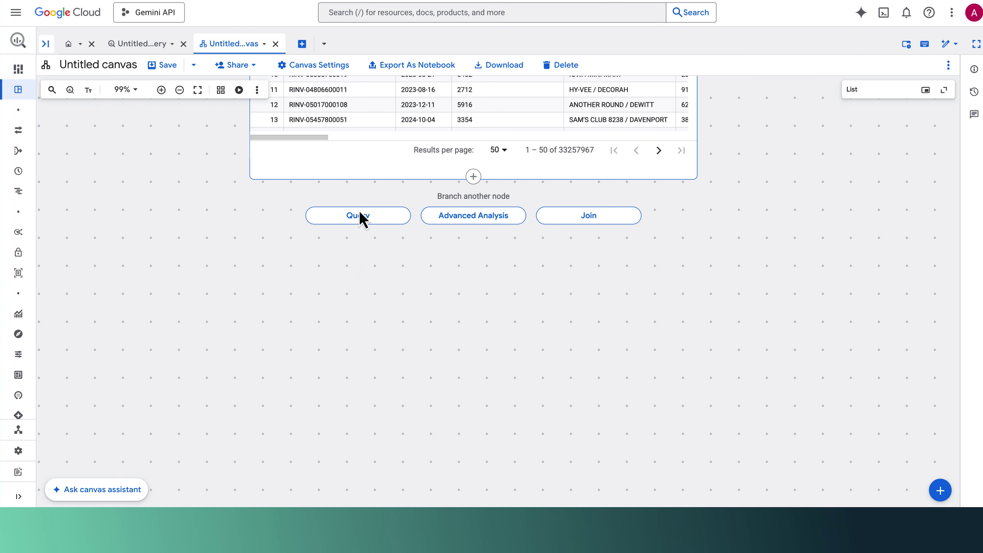
{"action": "left_click", "coordinate": [368, 220]}
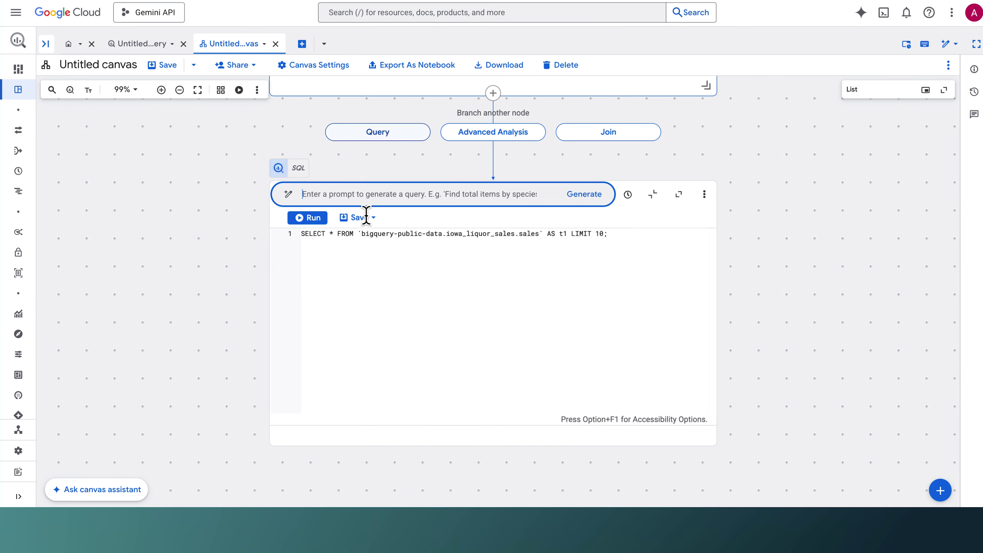
{"action": "left_click", "coordinate": [309, 198]}
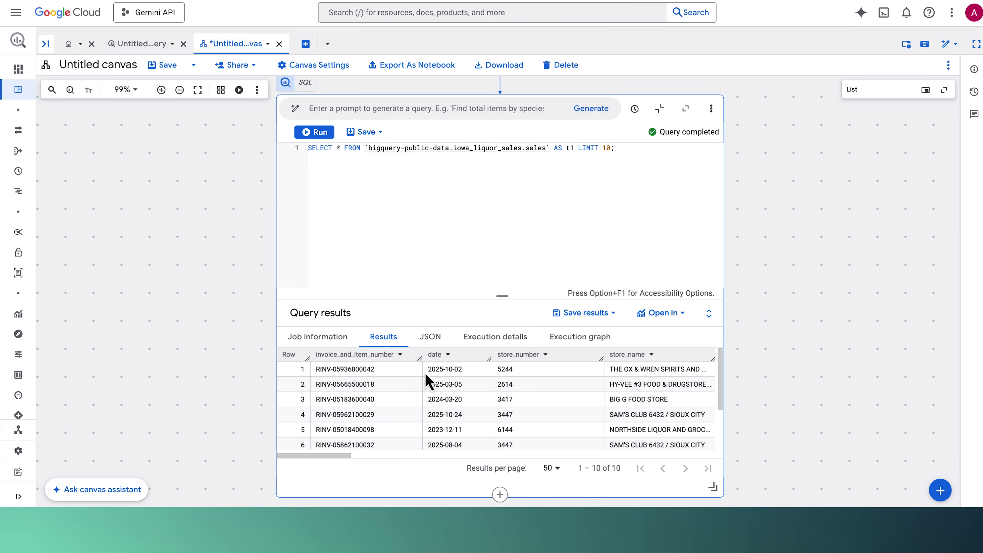
{"action": "left_click", "coordinate": [377, 108]}
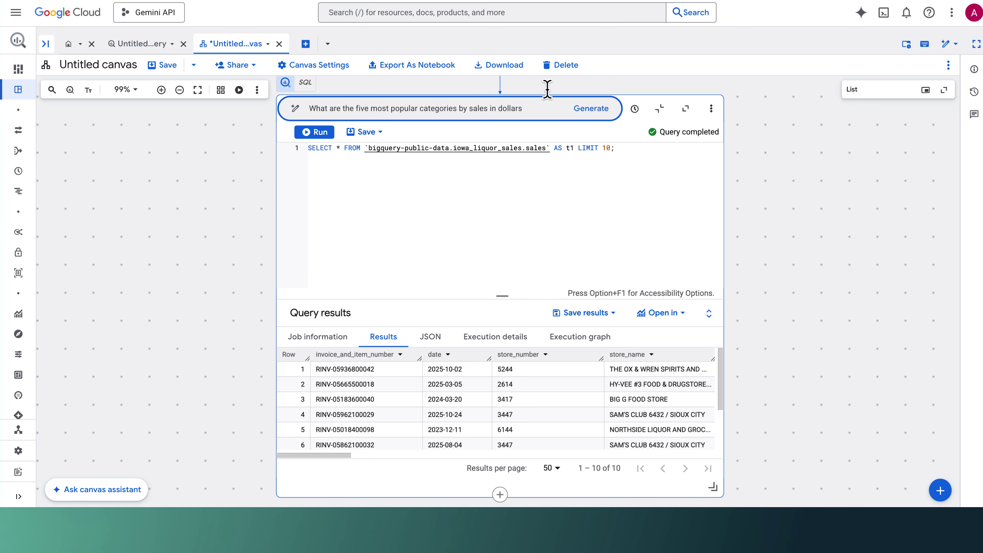
{"action": "left_click", "coordinate": [591, 110]}
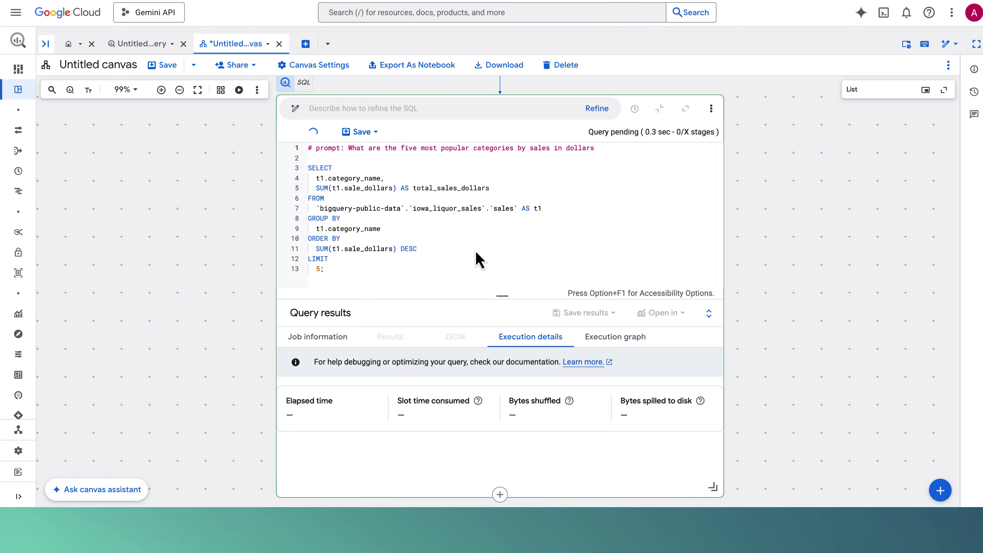
Wrap SUM(t1.sale_dollars) in the SELECT clause with ROUND to 2 decimals and rerun the query.
{"action": "left_click", "coordinate": [317, 190]}
{"action": "type", "text": "ROUND("}
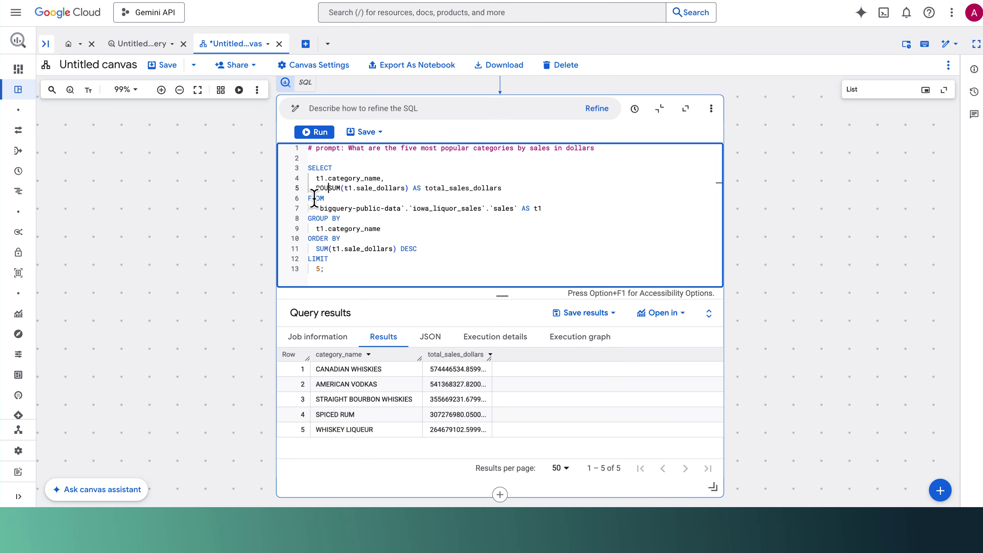
{"action": "key", "text": "Right"}
{"action": "key", "text": "Right"}
{"action": "key", "text": "Right"}
{"action": "key", "text": "Right"}
{"action": "key", "text": "Right"}
{"action": "key", "text": "Right"}
{"action": "key", "text": "Right"}
{"action": "key", "text": "Right"}
{"action": "key", "text": "Right"}
{"action": "key", "text": "Right"}
{"action": "key", "text": "Right"}
{"action": "key", "text": "Right"}
{"action": "key", "text": "Right"}
{"action": "key", "text": "Right"}
{"action": "key", "text": "Right"}
{"action": "key", "text": "Right"}
{"action": "key", "text": "Right"}
{"action": "key", "text": "Right"}
{"action": "key", "text": "Right"}
{"action": "key", "text": "Right"}
{"action": "type", "text": ",2)"}
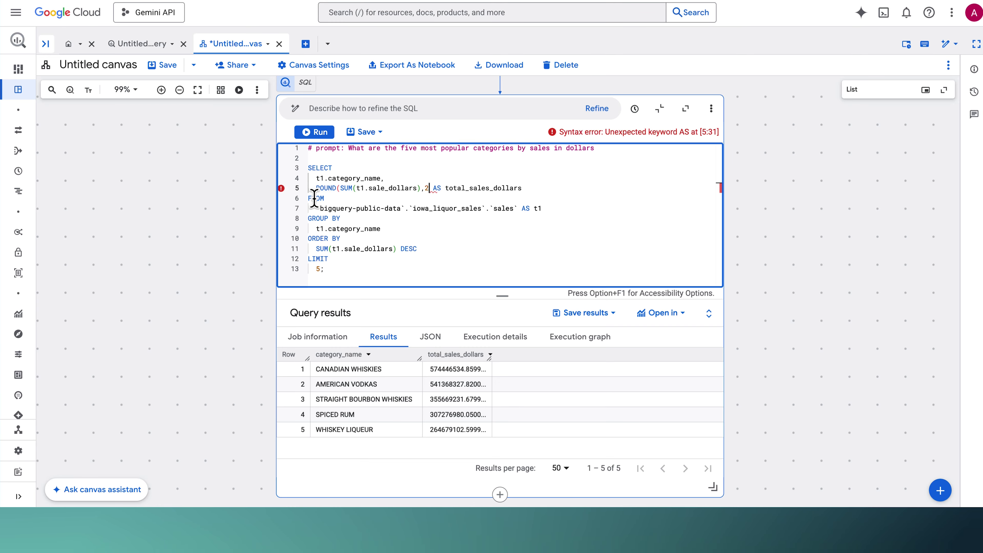
{"action": "left_click", "coordinate": [317, 132]}
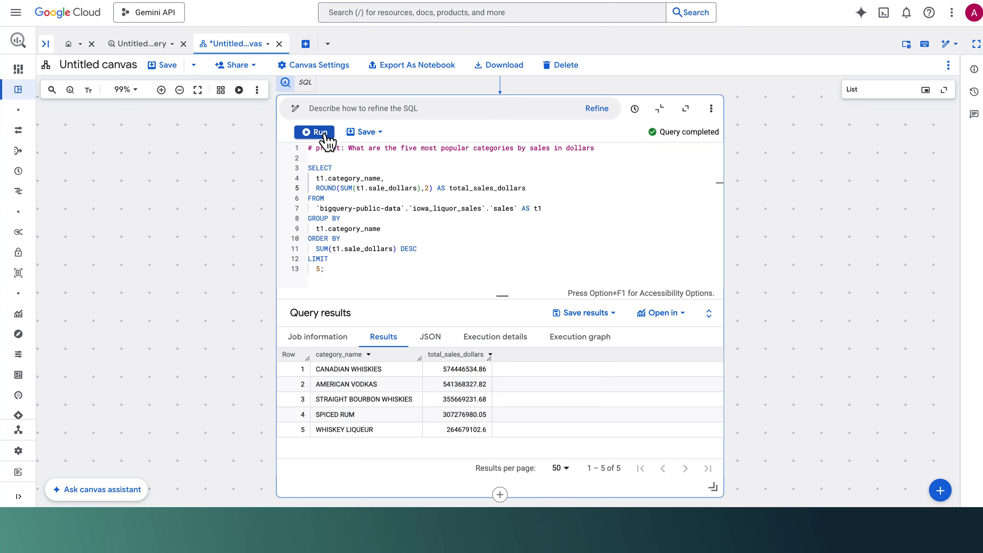
Visualize the top five category sales results with an Auto-chart.
{"action": "scroll", "coordinate": [617, 281], "scroll_direction": "down", "scroll_amount": 5}
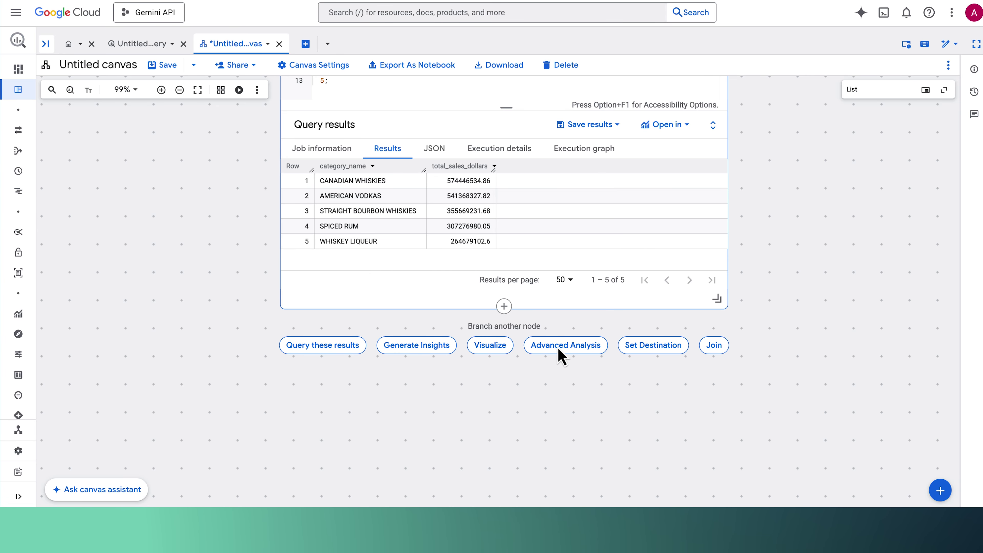
{"action": "left_click", "coordinate": [494, 349]}
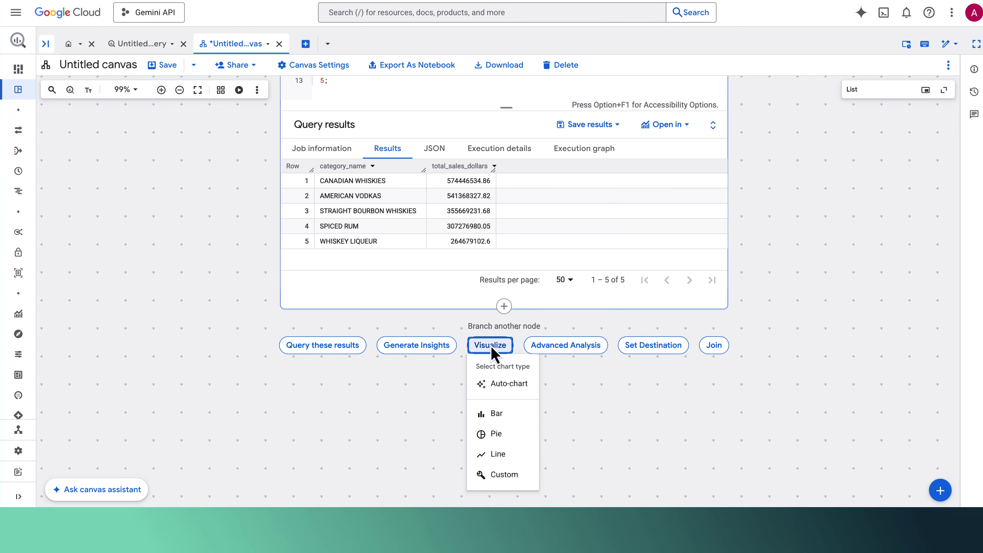
{"action": "left_click", "coordinate": [498, 385]}
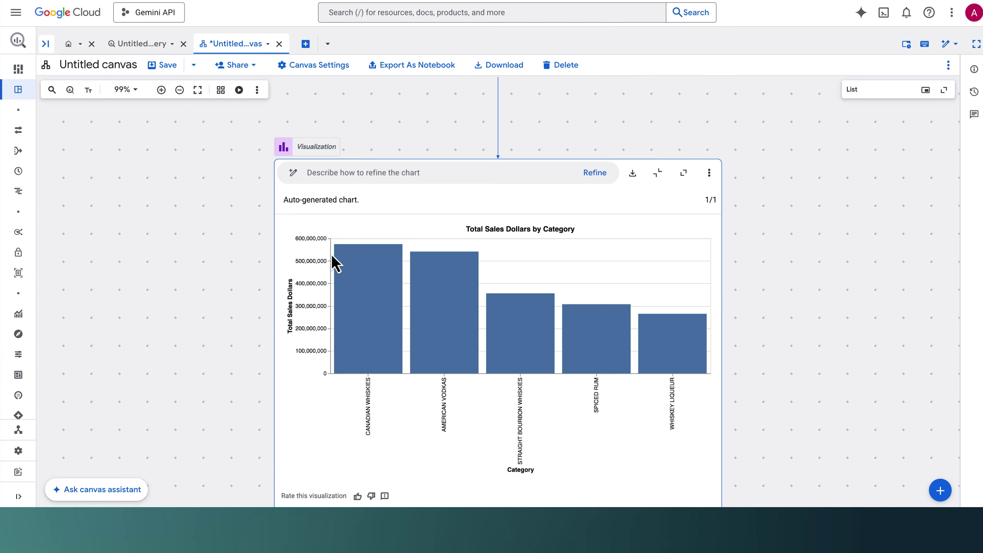
Generate insights from the category sales chart and read the summary points.
{"action": "scroll", "coordinate": [461, 318], "scroll_direction": "down", "scroll_amount": 3}
{"action": "left_click", "coordinate": [479, 439]}
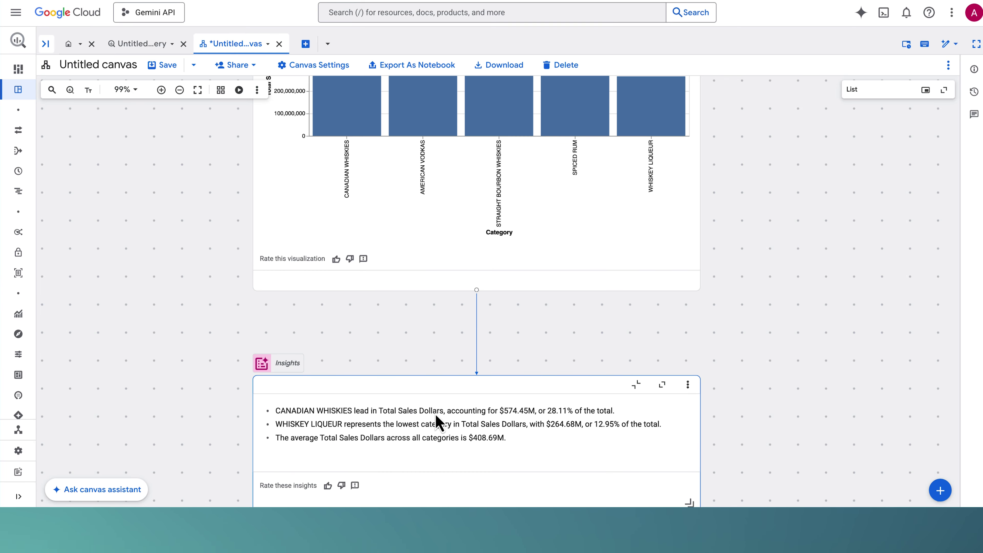
{"action": "left_click_drag", "start_coordinate": [332, 424], "coordinate": [356, 424]}
Branch another query from the sales table and generate SQL for "what are the 5 most popular products from the category canadian whiskeys in 2025".
{"action": "scroll", "coordinate": [379, 440], "scroll_direction": "up", "scroll_amount": 5}
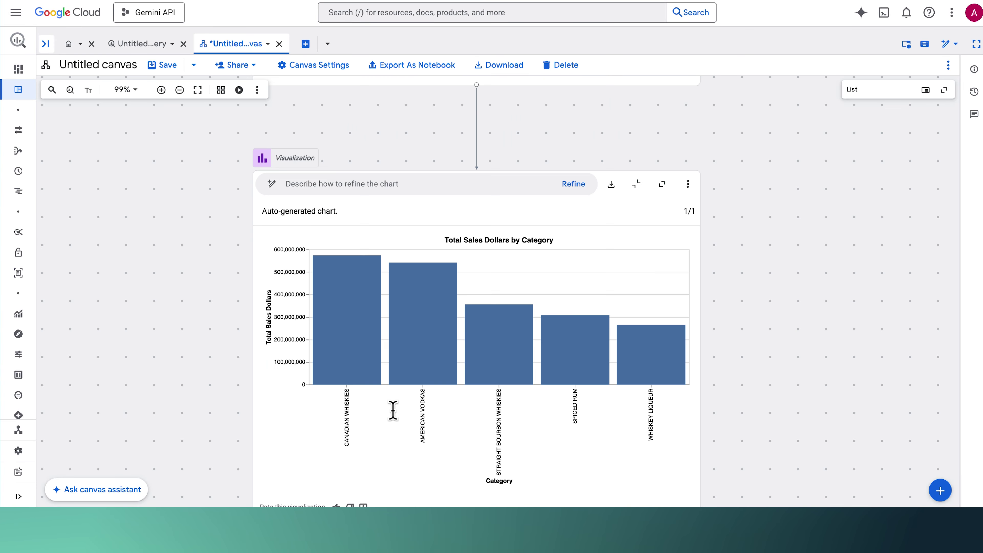
{"action": "scroll", "coordinate": [784, 352], "scroll_direction": "up", "scroll_amount": 15}
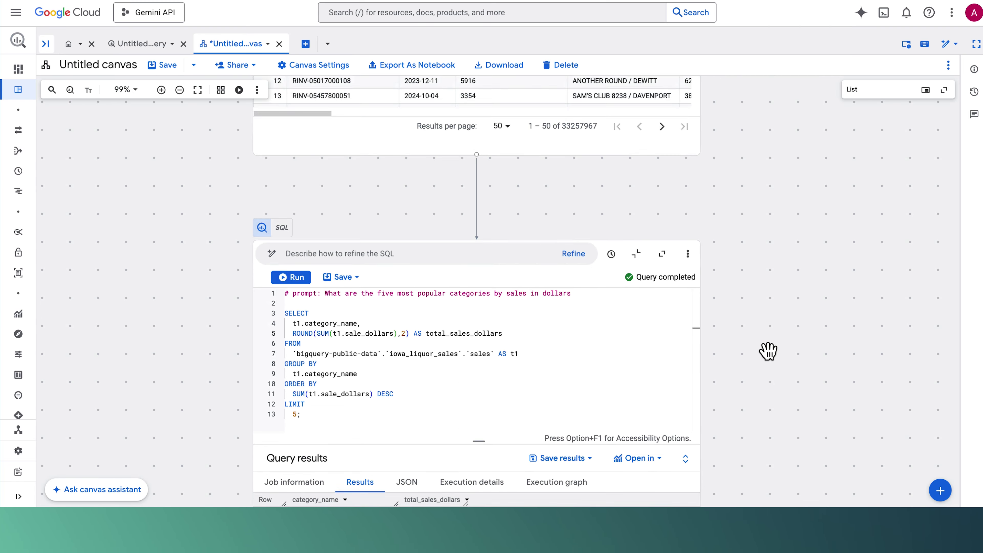
{"action": "scroll", "coordinate": [768, 351], "scroll_direction": "down", "scroll_amount": 6}
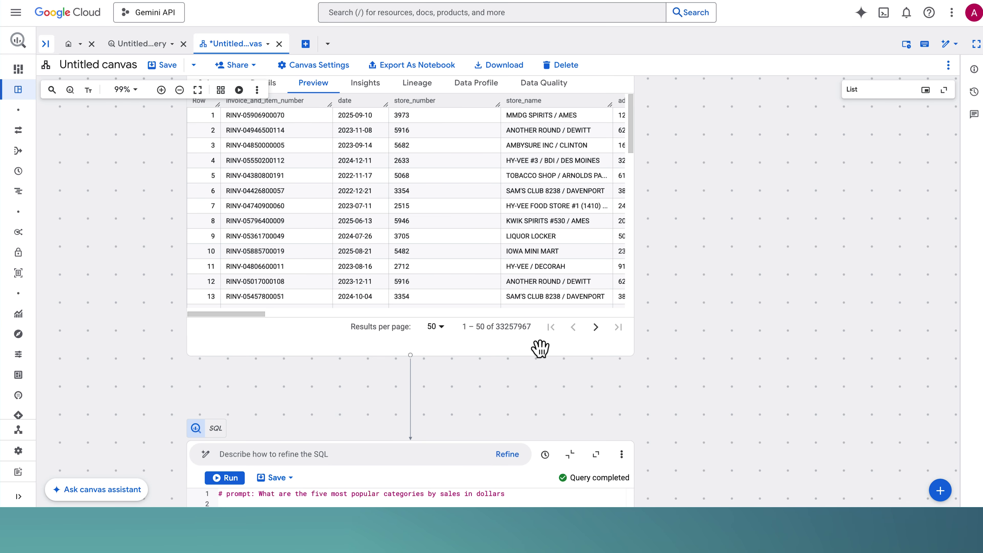
{"action": "mouse_move", "coordinate": [478, 378]}
{"action": "left_click", "coordinate": [323, 398]}
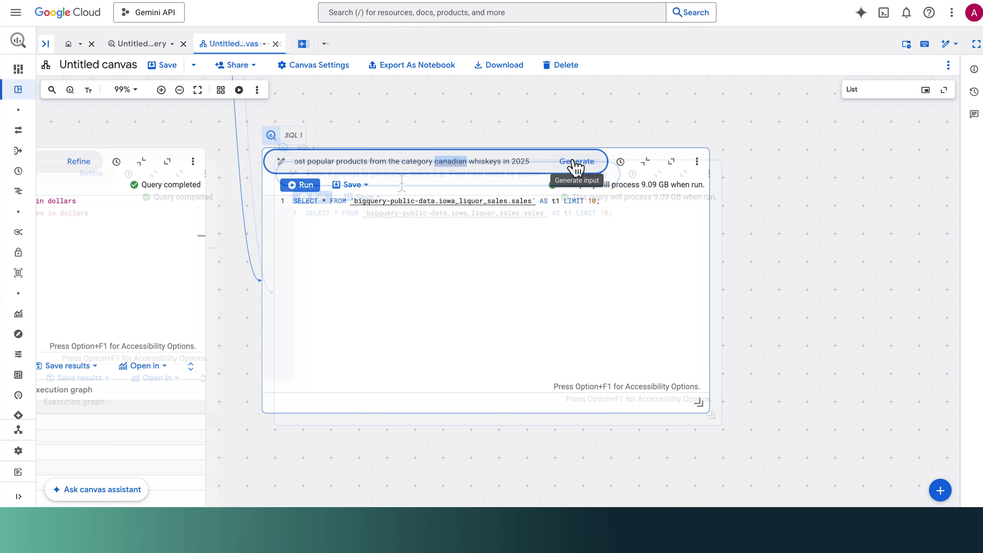
{"action": "left_click", "coordinate": [577, 162]}
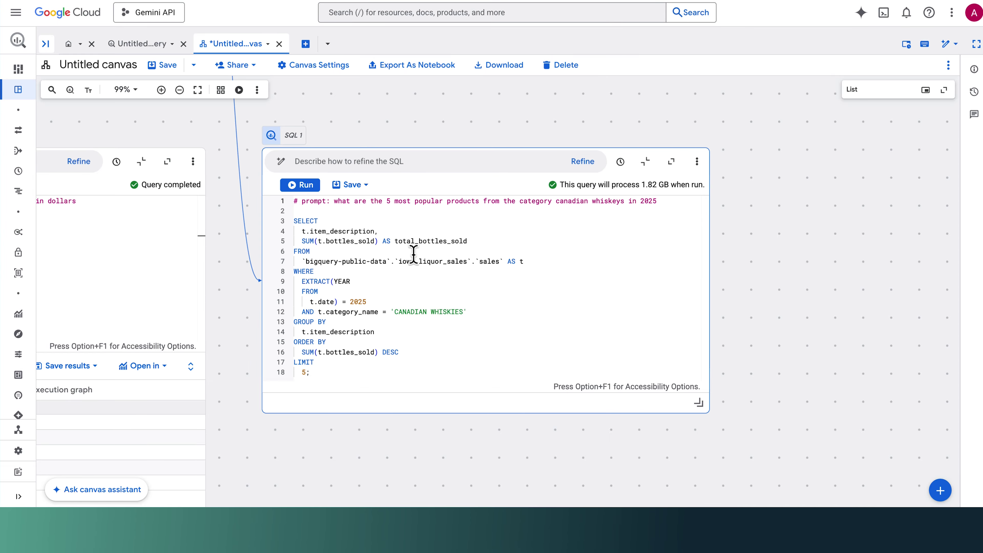
Check the CANADIAN WHISKIES category filter in the generated SQL and run the query.
{"action": "scroll", "coordinate": [445, 258], "scroll_direction": "down", "scroll_amount": 1}
{"action": "left_click_drag", "start_coordinate": [463, 259], "coordinate": [392, 259]}
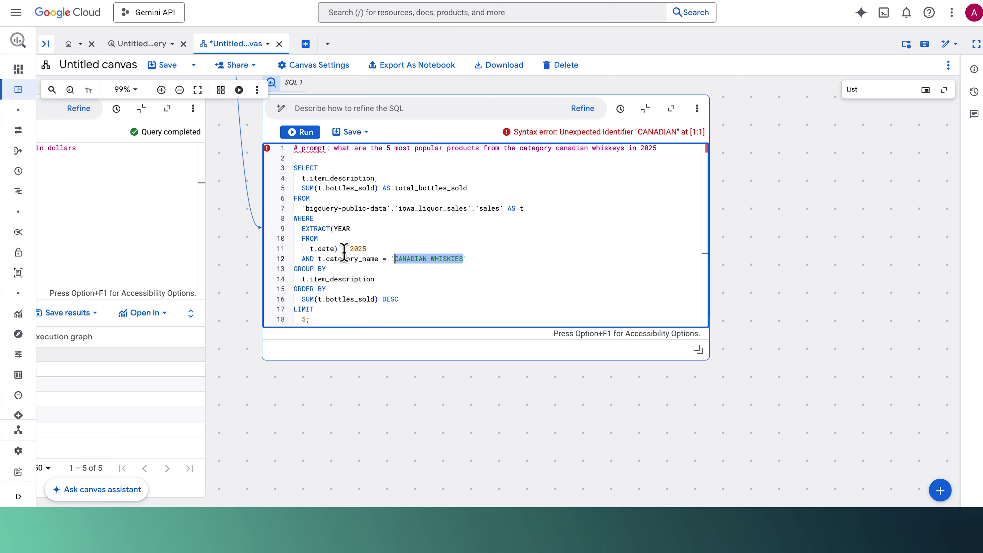
{"action": "left_click", "coordinate": [318, 132]}
{"action": "scroll", "coordinate": [438, 282], "scroll_direction": "down", "scroll_amount": 5}
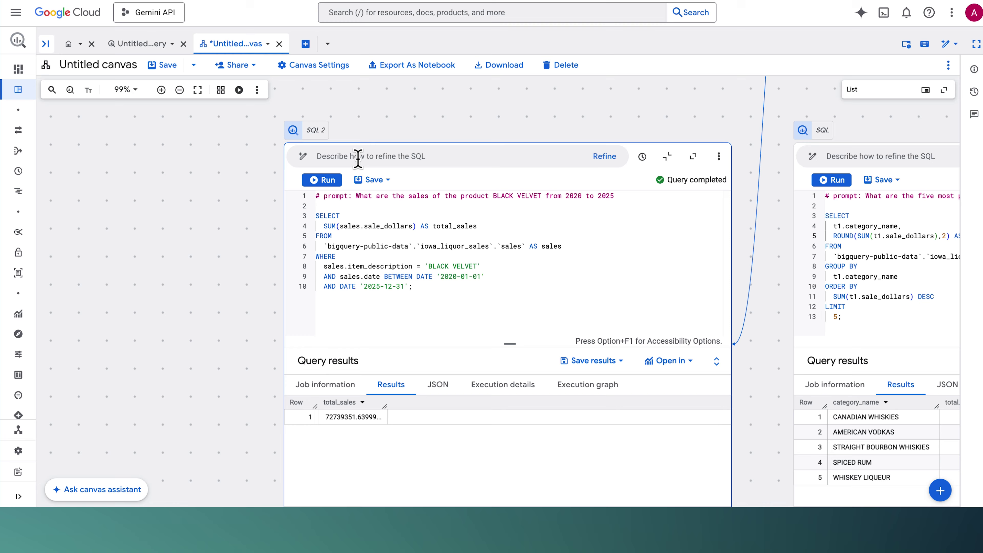
Refine the BLACK VELVET sales query with the prompt "add each year", insert the suggested SQL and run it.
{"action": "left_click", "coordinate": [369, 157]}
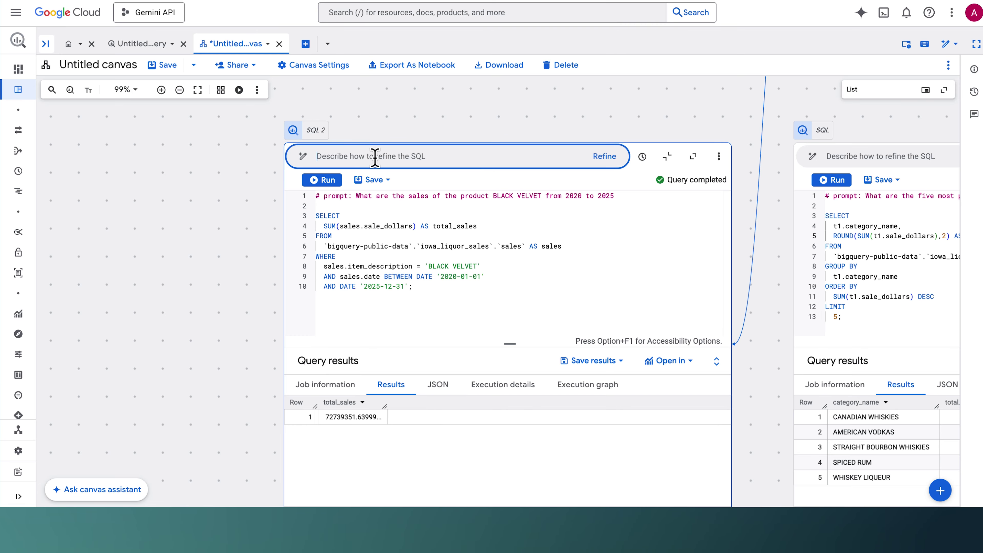
{"action": "type", "text": "add each year"}
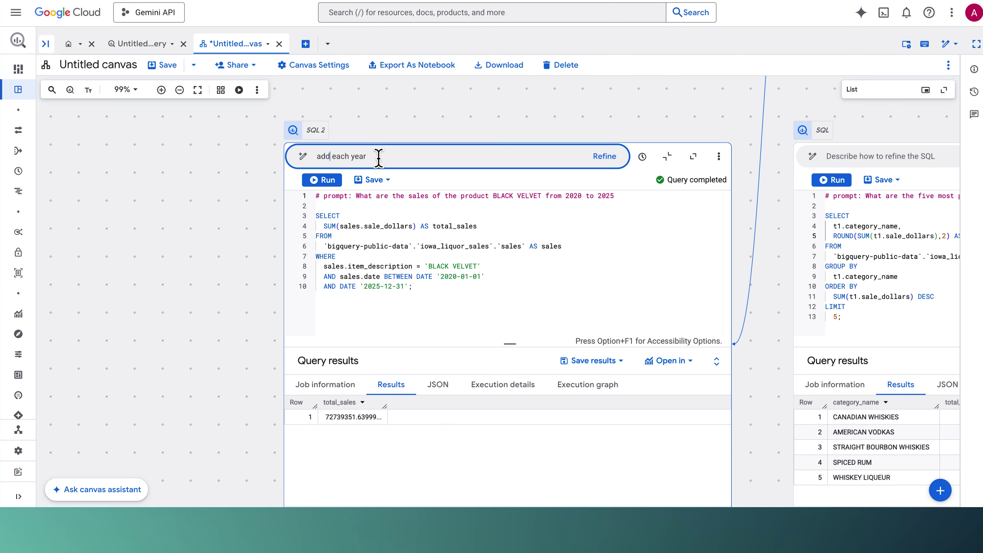
{"action": "left_click", "coordinate": [604, 156]}
{"action": "left_click", "coordinate": [604, 156]}
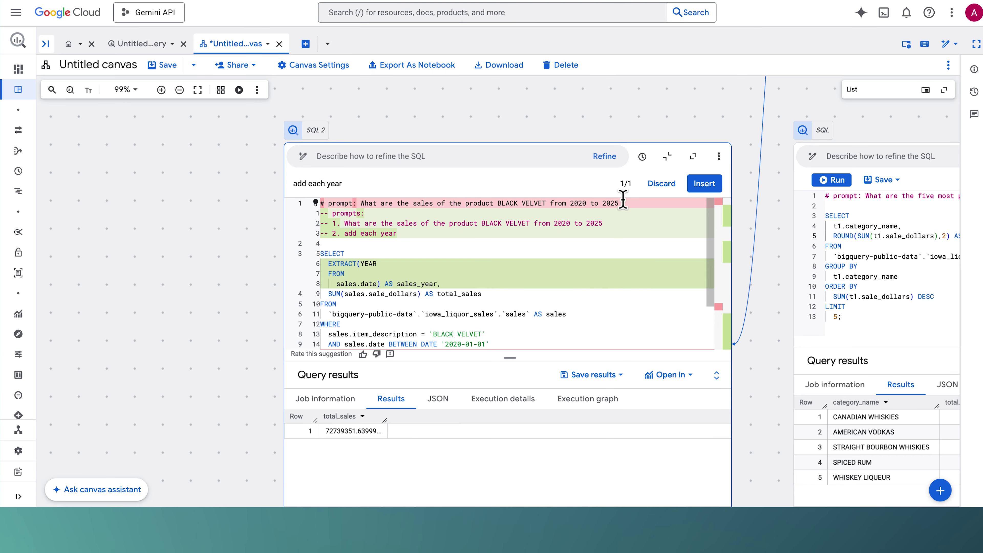
{"action": "left_click", "coordinate": [696, 187]}
{"action": "left_click", "coordinate": [324, 180]}
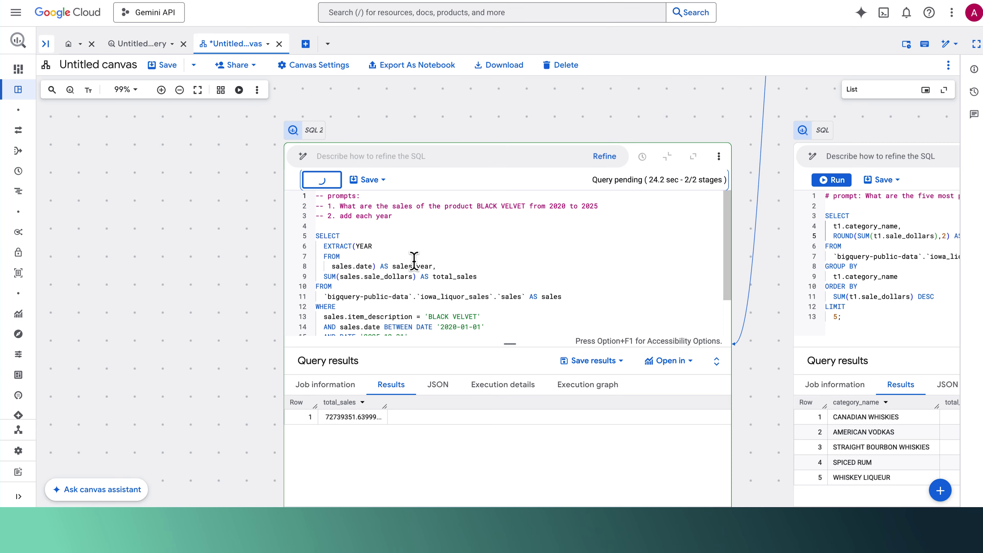
Review the BLACK VELVET sales per year and visualize them with an Auto-chart.
{"action": "scroll", "coordinate": [713, 318], "scroll_direction": "down", "scroll_amount": 3}
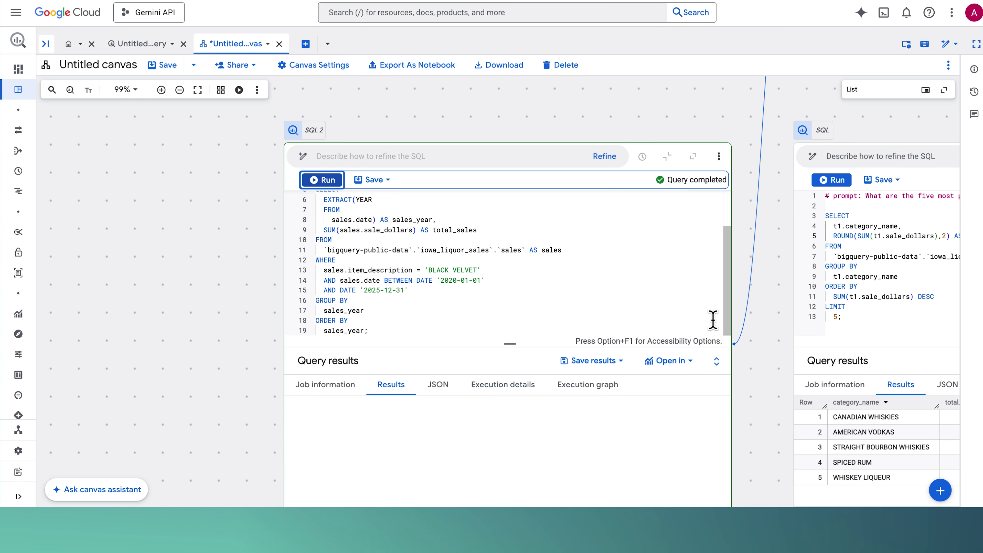
{"action": "scroll", "coordinate": [766, 313], "scroll_direction": "down", "scroll_amount": 2}
{"action": "scroll", "coordinate": [766, 313], "scroll_direction": "down", "scroll_amount": 6}
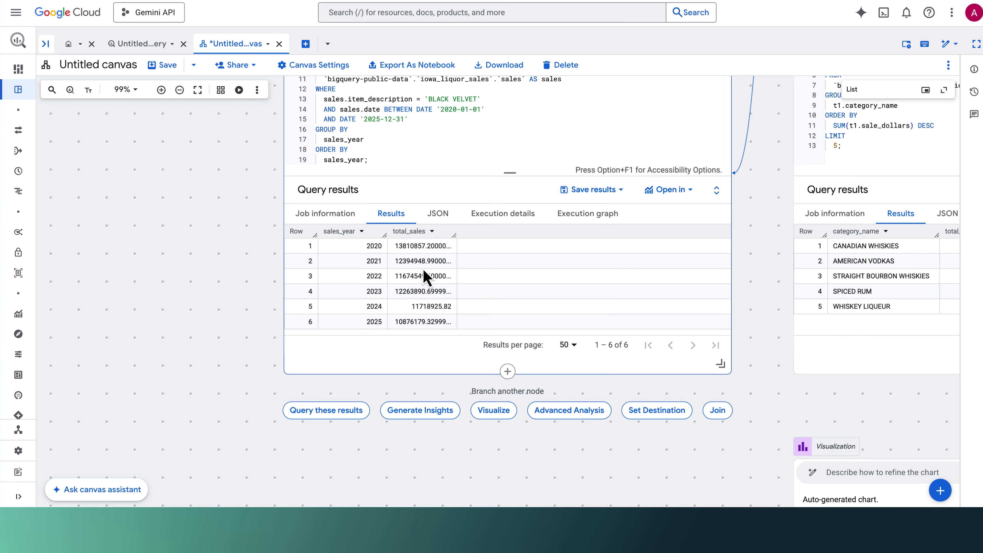
{"action": "scroll", "coordinate": [423, 275], "scroll_direction": "up", "scroll_amount": 5}
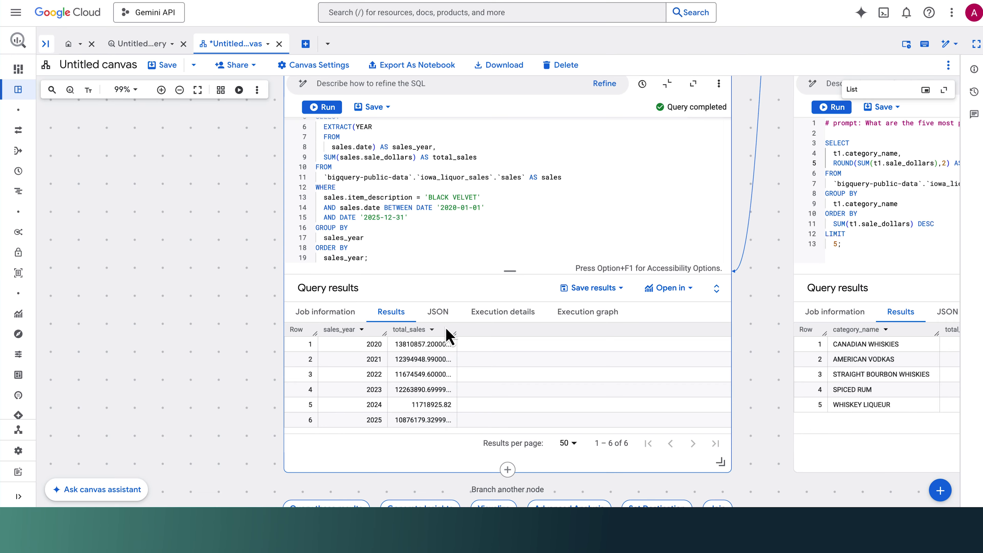
{"action": "scroll", "coordinate": [449, 335], "scroll_direction": "down", "scroll_amount": 5}
{"action": "left_click", "coordinate": [500, 409]}
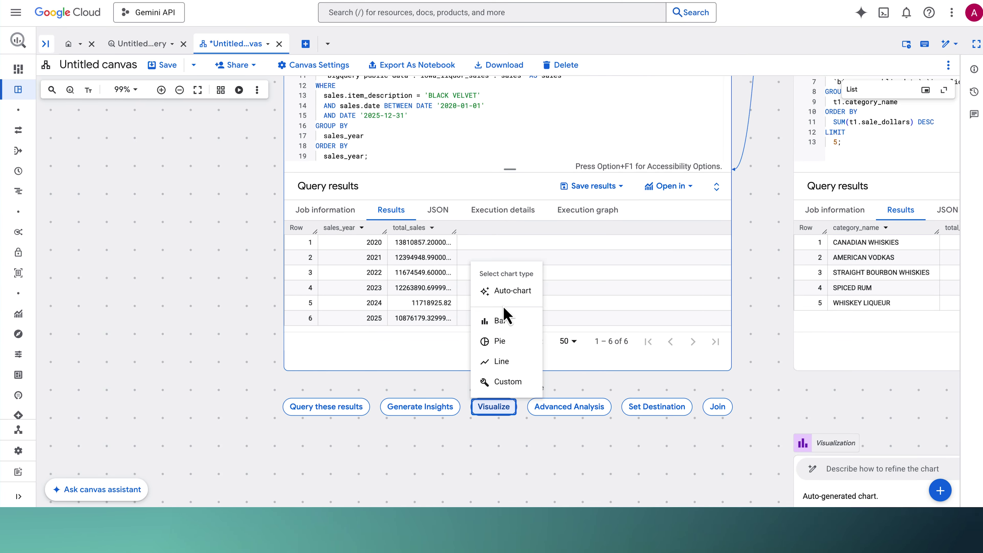
{"action": "left_click", "coordinate": [510, 290]}
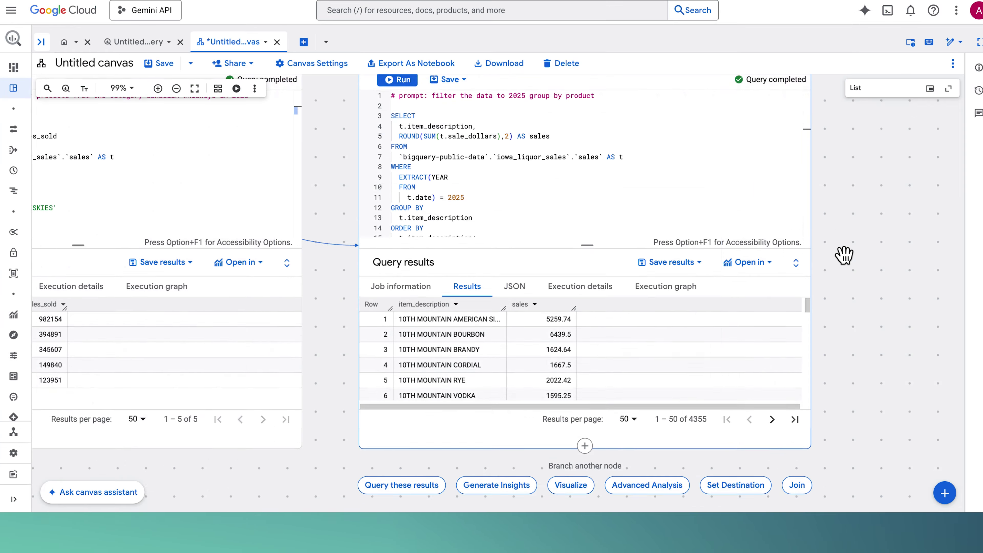
Branch an Advanced Analysis node from the 2025 sales-by-product query results.
{"action": "scroll", "coordinate": [844, 254], "scroll_direction": "down", "scroll_amount": 2}
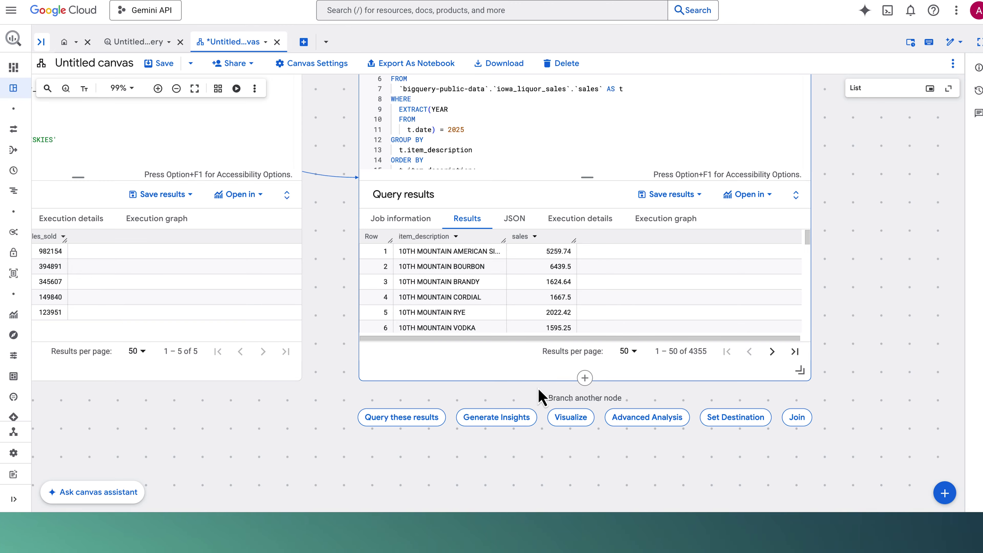
{"action": "scroll", "coordinate": [587, 430], "scroll_direction": "down", "scroll_amount": 2}
{"action": "scroll", "coordinate": [586, 429], "scroll_direction": "down", "scroll_amount": 2}
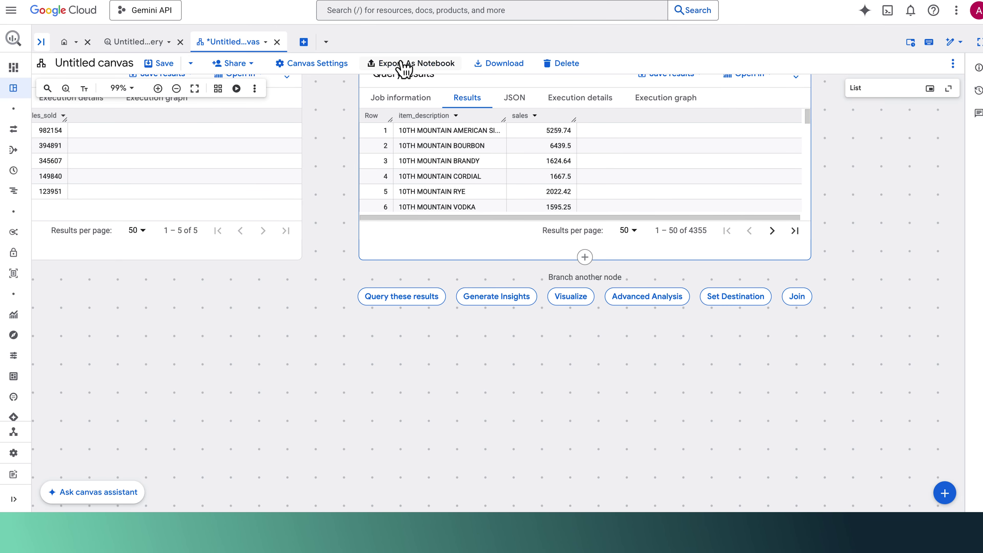
{"action": "left_click", "coordinate": [644, 308]}
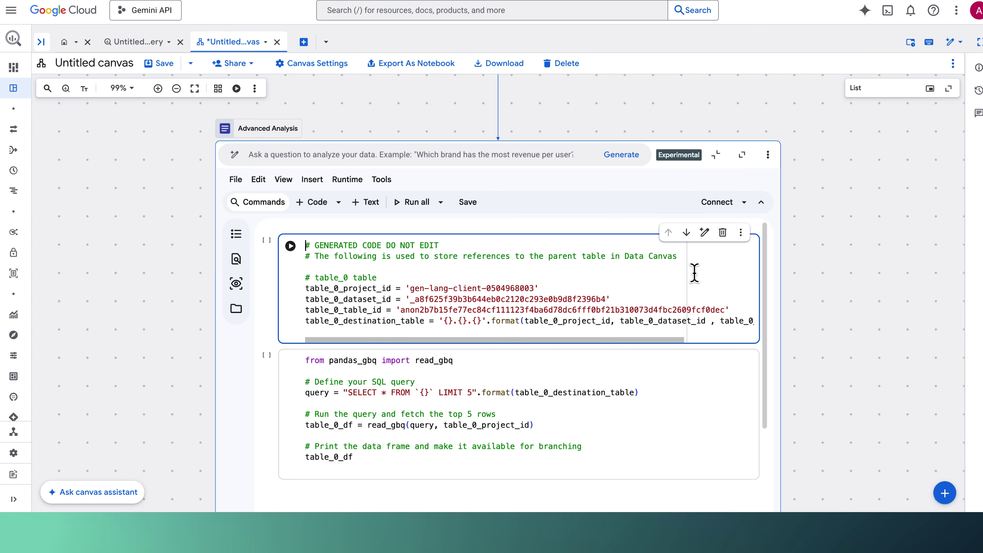
Run the generated table-reference cell and remove LIMIT 5 from the SQL query in the second cell.
{"action": "scroll", "coordinate": [860, 281], "scroll_direction": "down", "scroll_amount": 3}
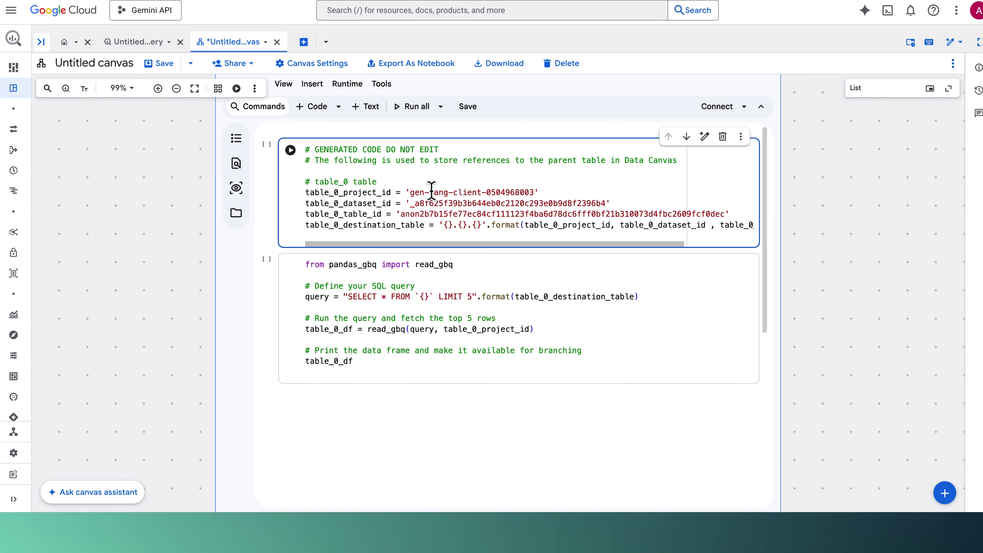
{"action": "left_click", "coordinate": [290, 150]}
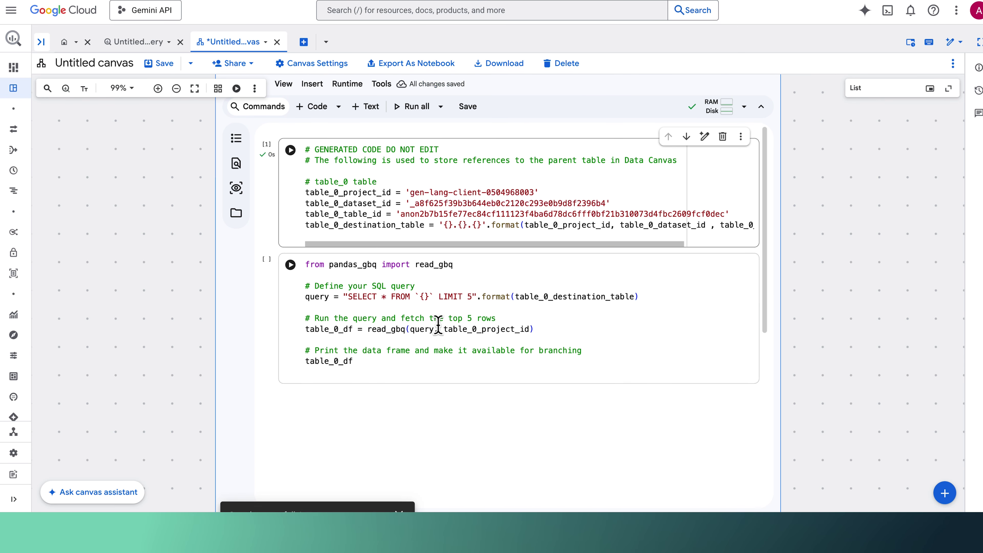
{"action": "left_click", "coordinate": [470, 297]}
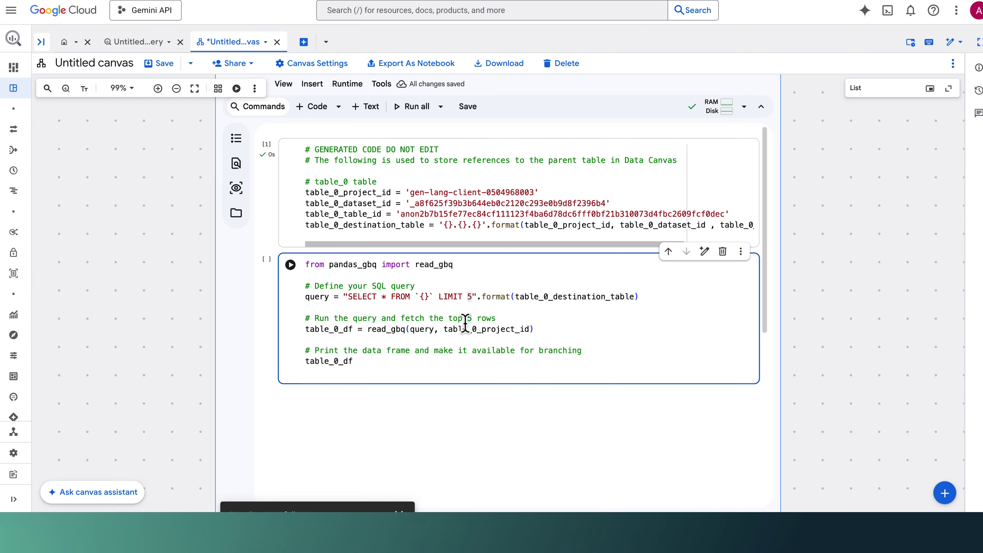
{"action": "key", "text": "BackSpace"}
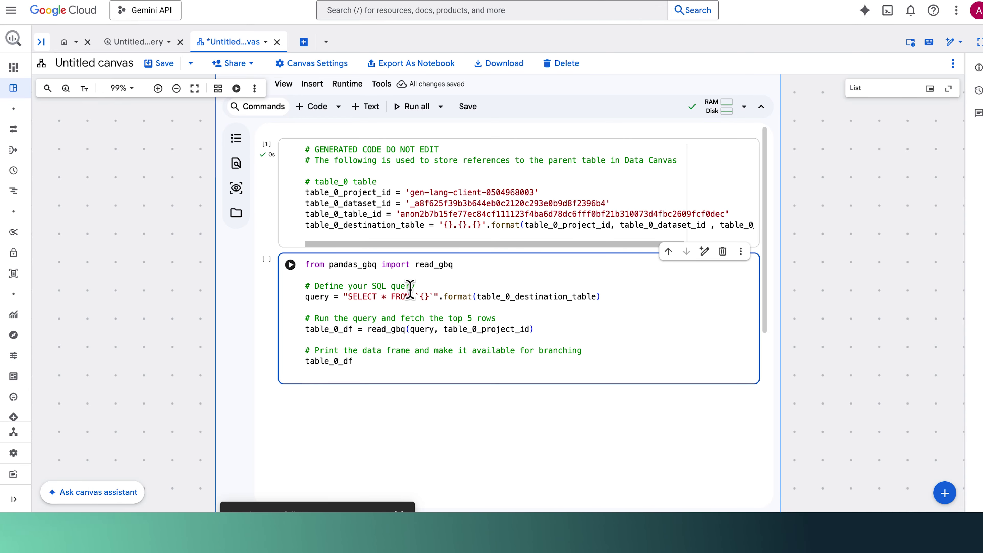
Run the second notebook cell to load the full table into table_0_df and review the resulting data frame.
{"action": "left_click", "coordinate": [291, 265]}
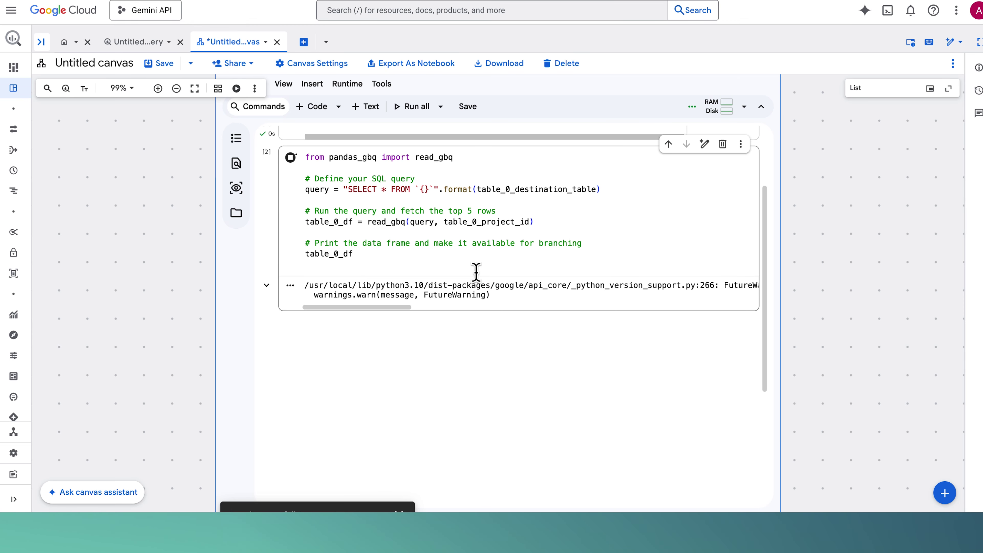
{"action": "scroll", "coordinate": [476, 271], "scroll_direction": "down", "scroll_amount": 2}
{"action": "scroll", "coordinate": [476, 271], "scroll_direction": "up", "scroll_amount": 1}
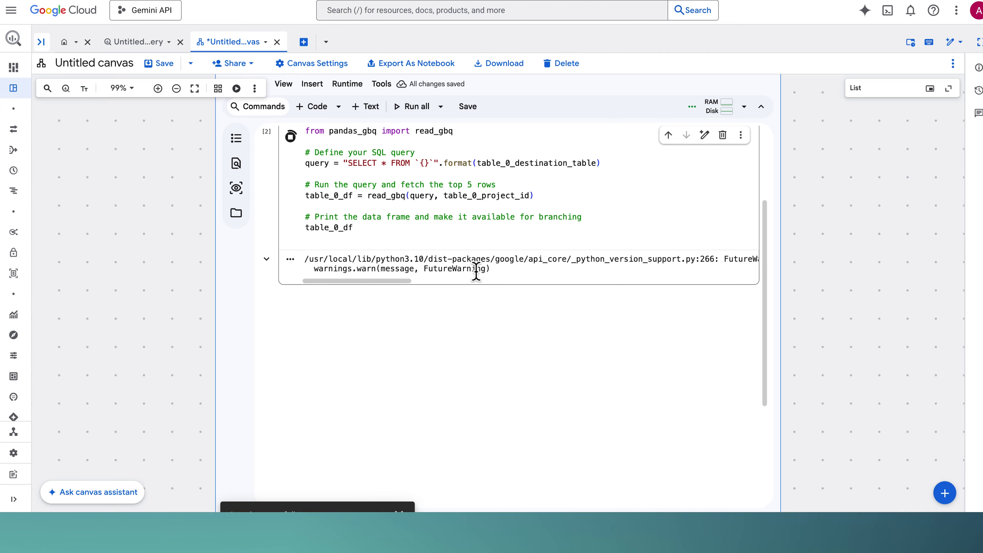
{"action": "scroll", "coordinate": [480, 279], "scroll_direction": "down", "scroll_amount": 5}
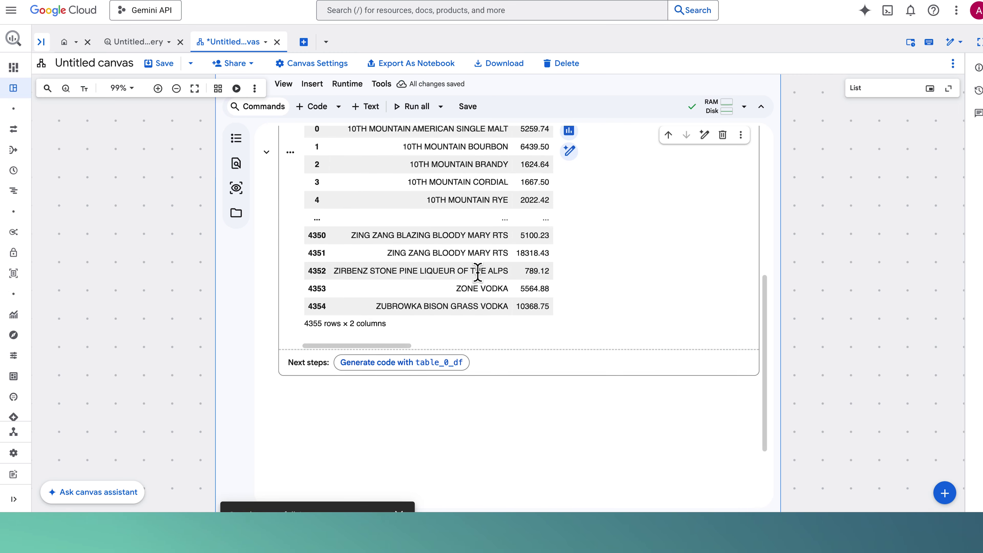
Add a code cell, generate its code with the prompt "generate descriptive statistics of the dataset" and run it.
{"action": "mouse_move", "coordinate": [473, 378]}
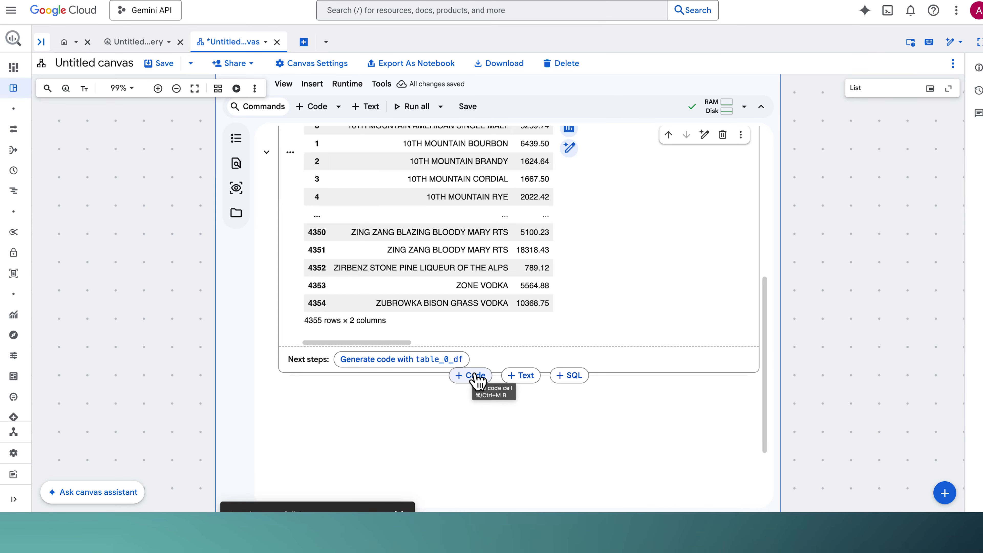
{"action": "left_click", "coordinate": [473, 376]}
{"action": "left_click", "coordinate": [400, 390]}
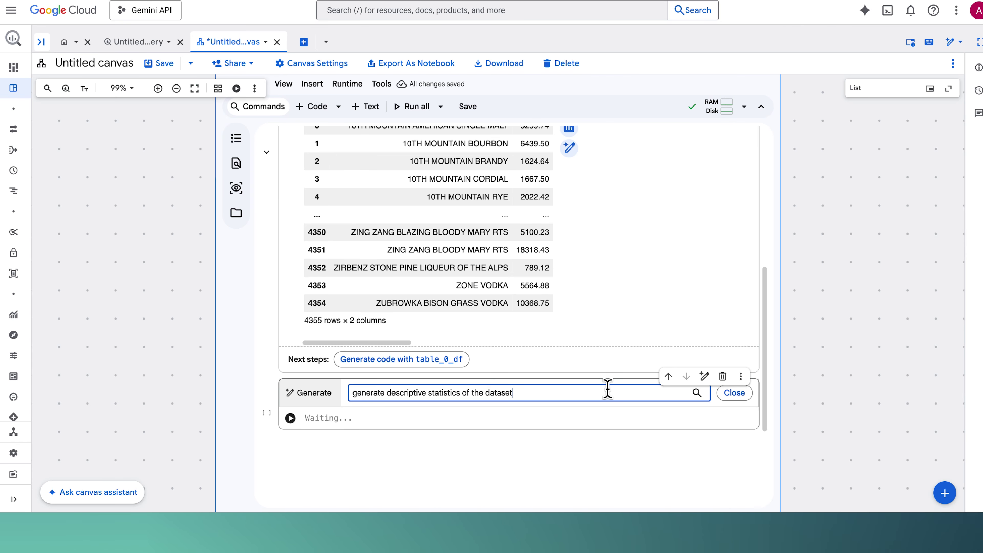
{"action": "key", "text": "Return"}
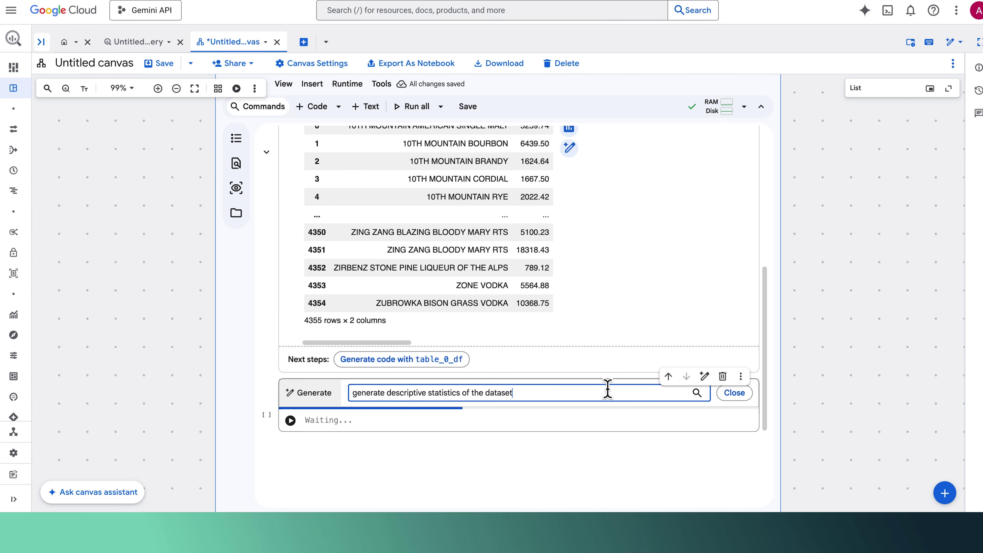
{"action": "scroll", "coordinate": [609, 395], "scroll_direction": "down", "scroll_amount": 3}
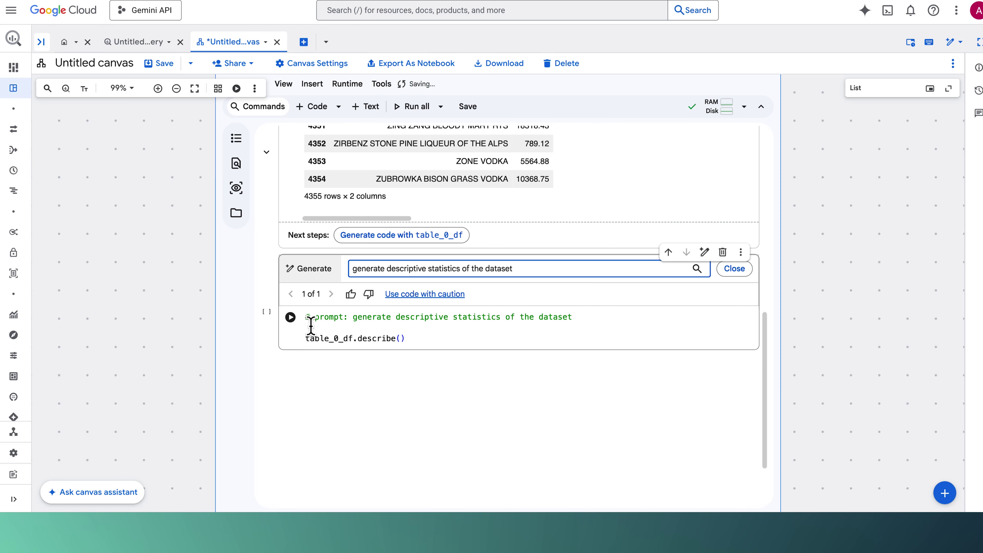
{"action": "scroll", "coordinate": [311, 325], "scroll_direction": "down", "scroll_amount": 2}
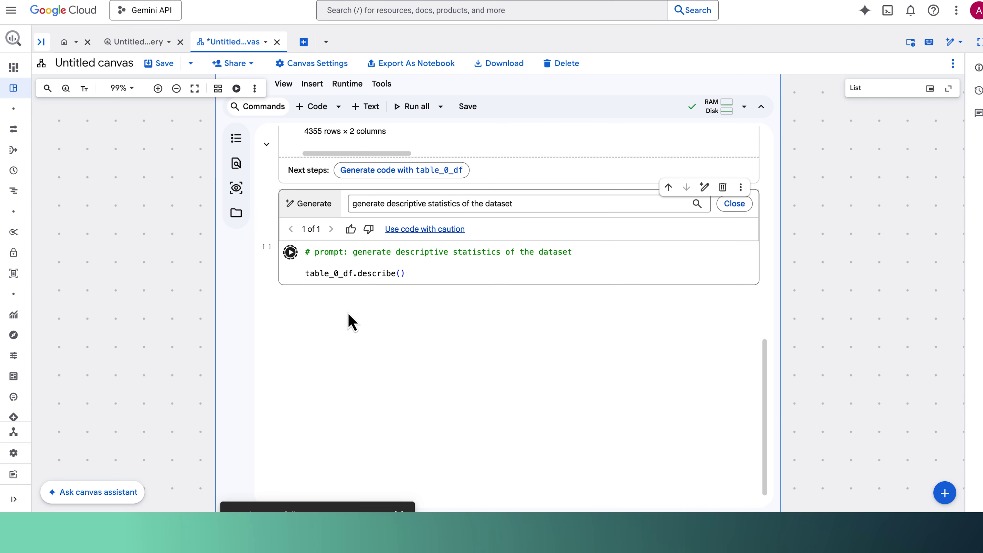
{"action": "scroll", "coordinate": [398, 352], "scroll_direction": "down", "scroll_amount": 2}
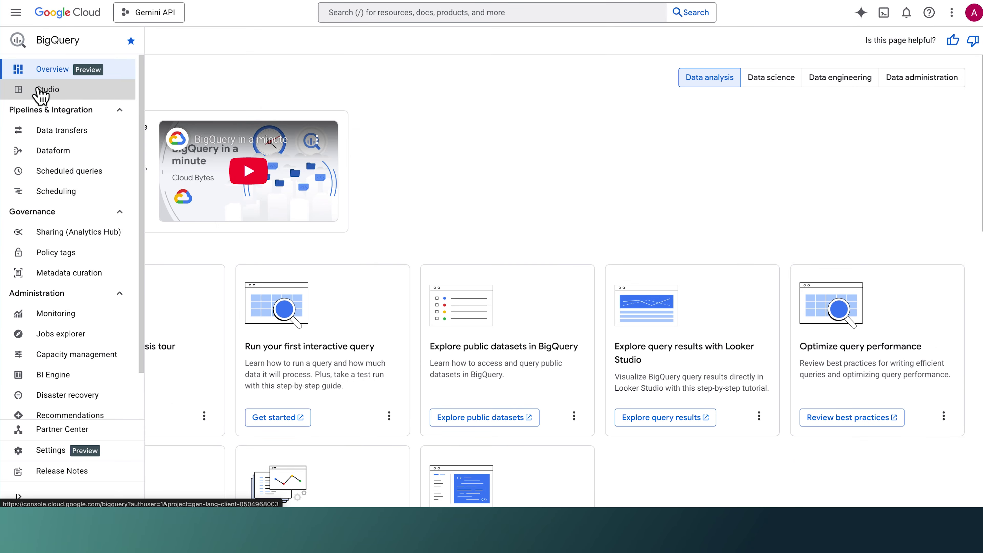
Create a new data canvas from BigQuery Studio and add the recent iowa_liquor_sales sales table to it.
{"action": "left_click", "coordinate": [40, 93]}
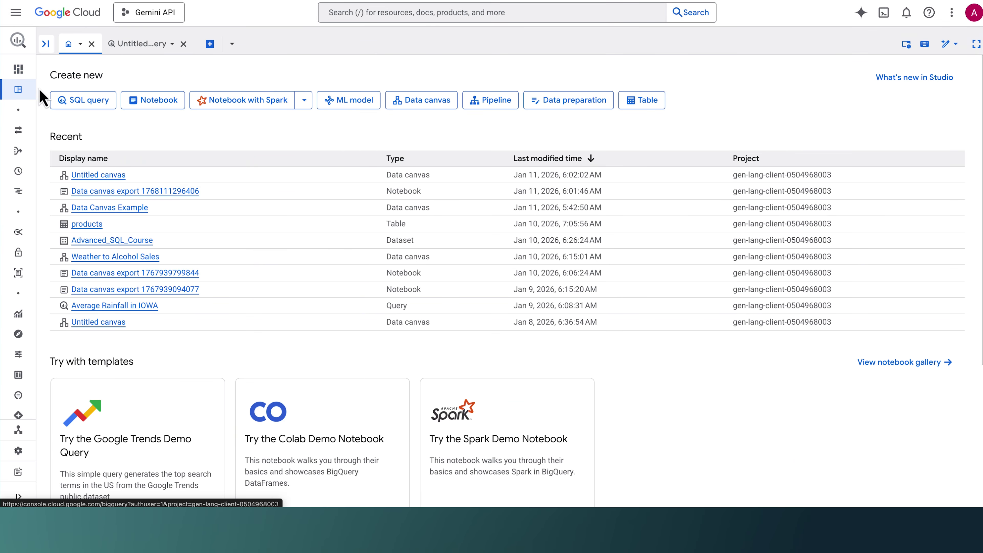
{"action": "left_click", "coordinate": [421, 105]}
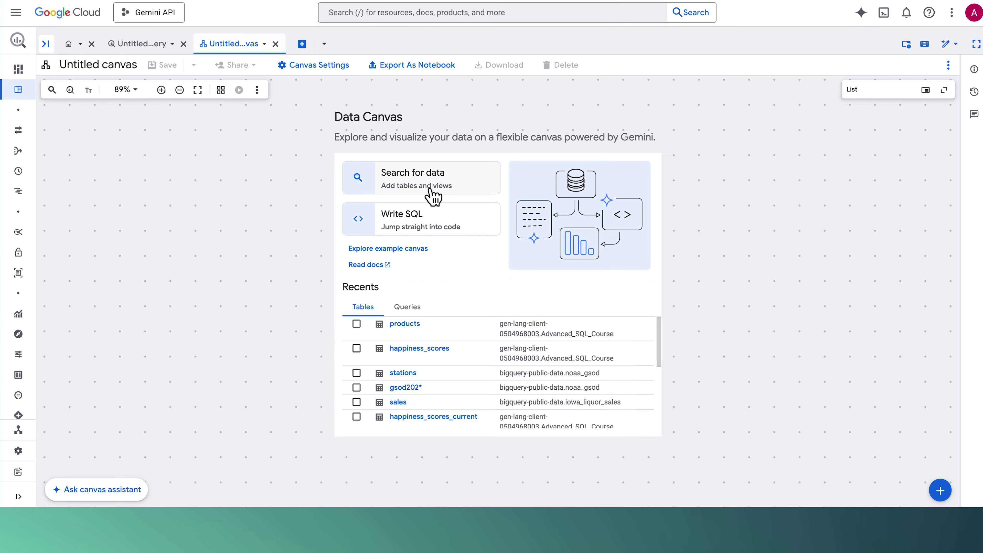
{"action": "left_click", "coordinate": [404, 404]}
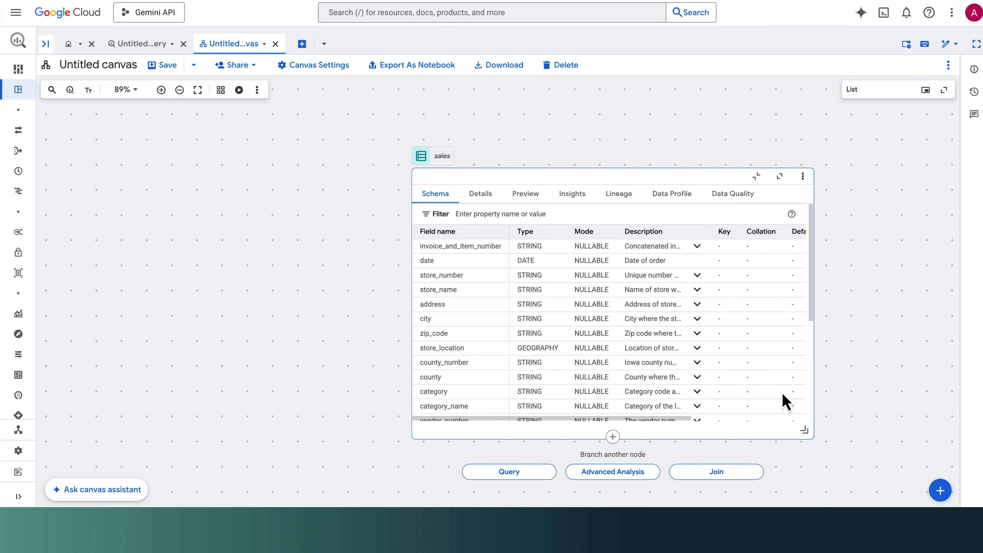
Add a new search node to the canvas and use it to add the noaa_gsod table gsod202*.
{"action": "left_click", "coordinate": [941, 491]}
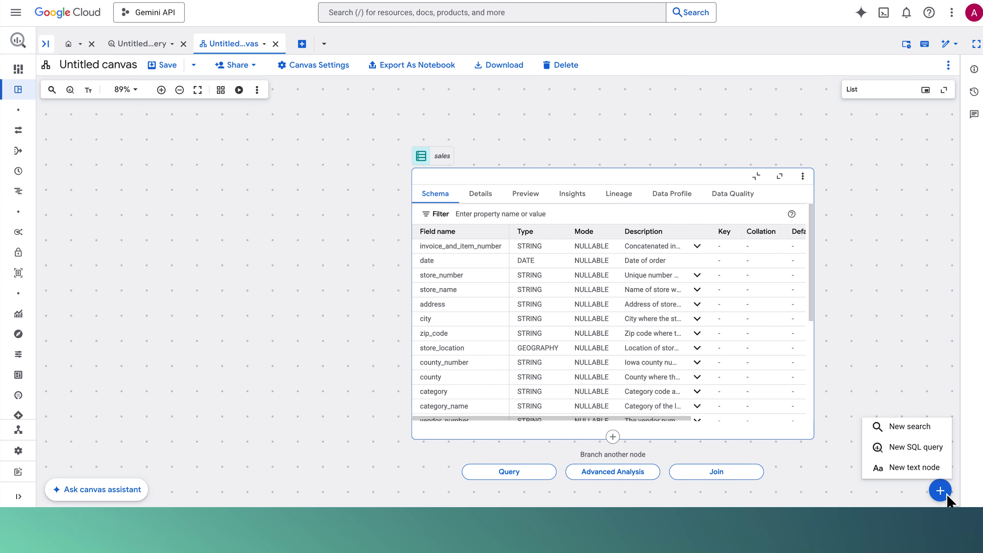
{"action": "left_click", "coordinate": [928, 429]}
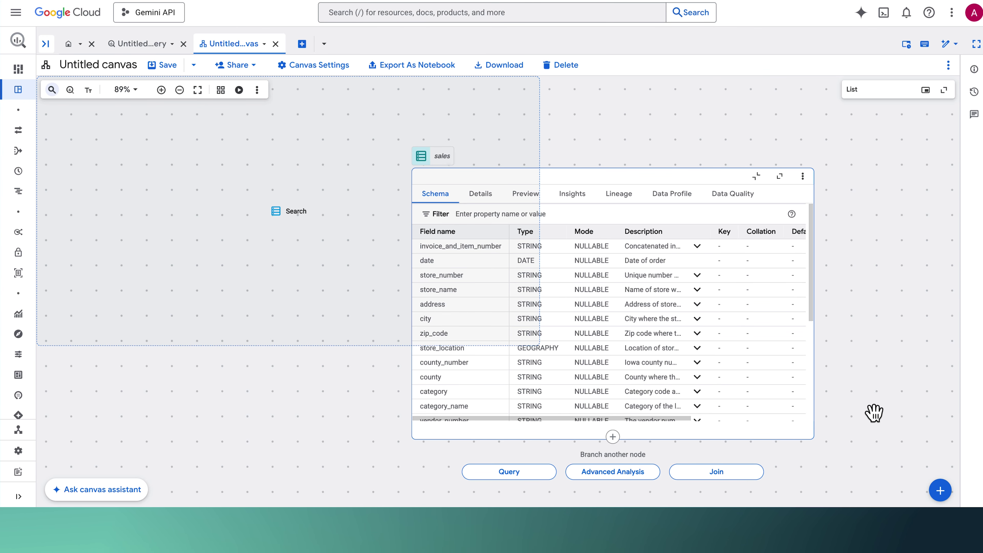
{"action": "left_click", "coordinate": [136, 310]}
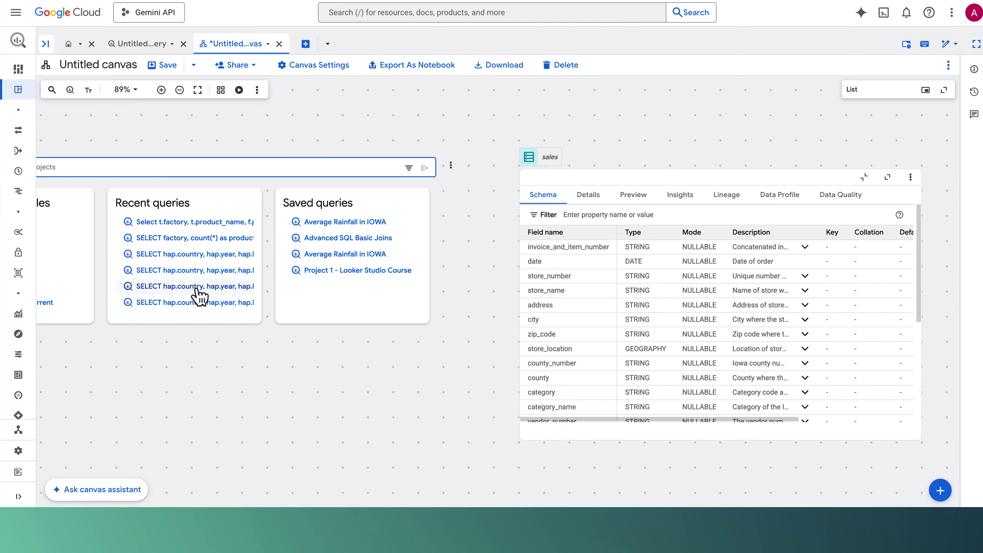
{"action": "left_click", "coordinate": [140, 272]}
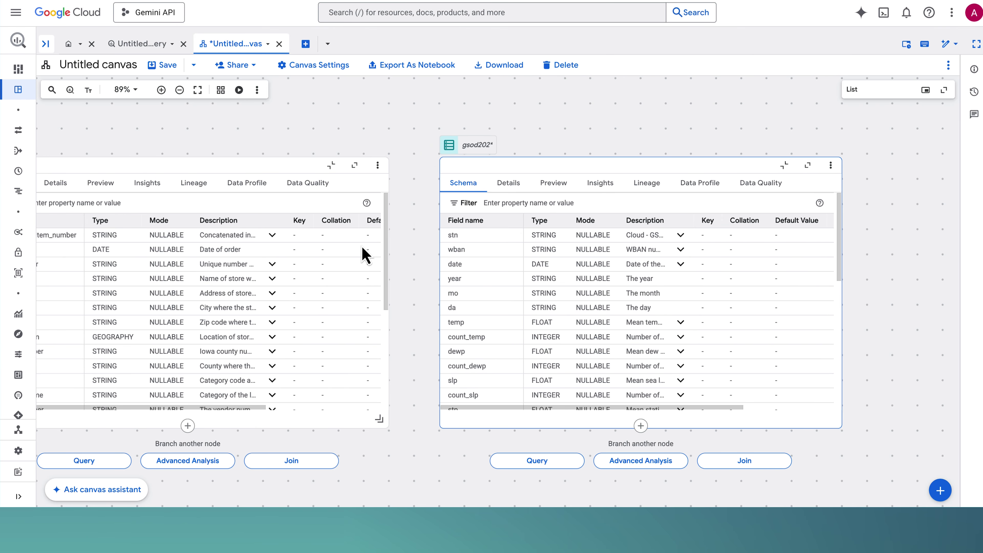
Branch a query from gsod202*, replace its SQL with one averaging temperature per weather_date for Iowa (IA) stations, and run it.
{"action": "left_click", "coordinate": [537, 461]}
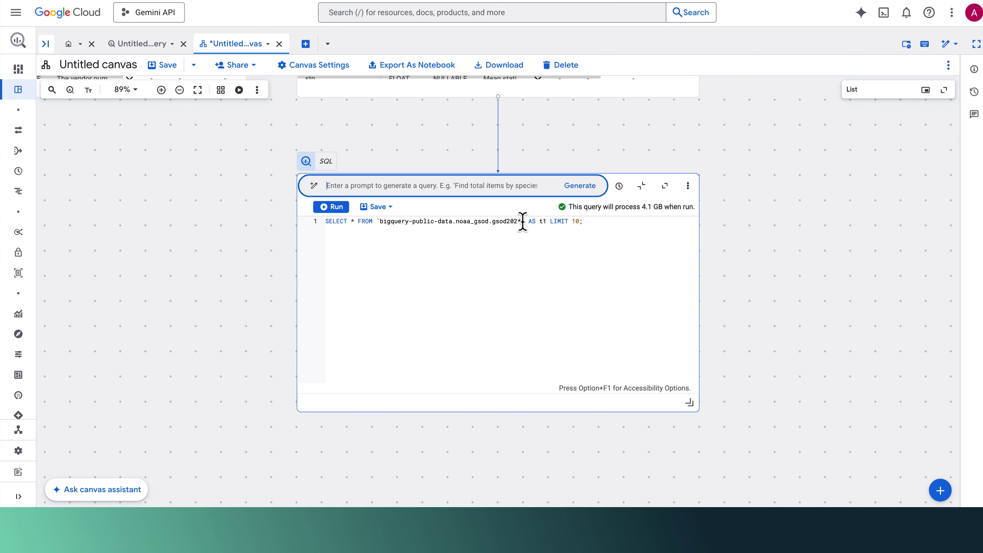
{"action": "left_click_drag", "start_coordinate": [585, 221], "coordinate": [322, 225]}
{"action": "type", "text": "SELECT     -- Create a proper DATE field from the string components     PARSE_DATE('%Y%m%d', CONCAT(year, mo, da)) AS weather_date,     AVG(temp) AS tempurature,   FROM     `bigquery-public-data.noaa_gsod.gsod202*` AS weather -- Wildcard for recent years   JOIN     `bigquery-public-data.noaa_gsod.stations` AS stations     ON weather.stn = stations.usaf AND weather.wban = stations.wban   WHERE     stations.state = 'IA'  -- Filter for Iowa stations only     AND stations.usaf != '999999' -- Exclude generic/missing stations   GROUP BY     weather_date"}
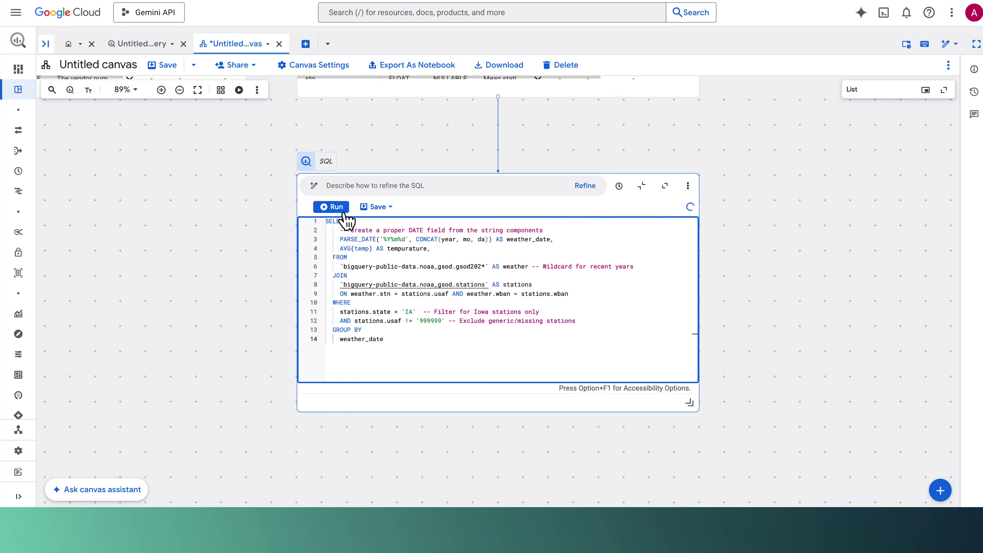
{"action": "left_click", "coordinate": [333, 207]}
{"action": "scroll", "coordinate": [419, 275], "scroll_direction": "down", "scroll_amount": 2}
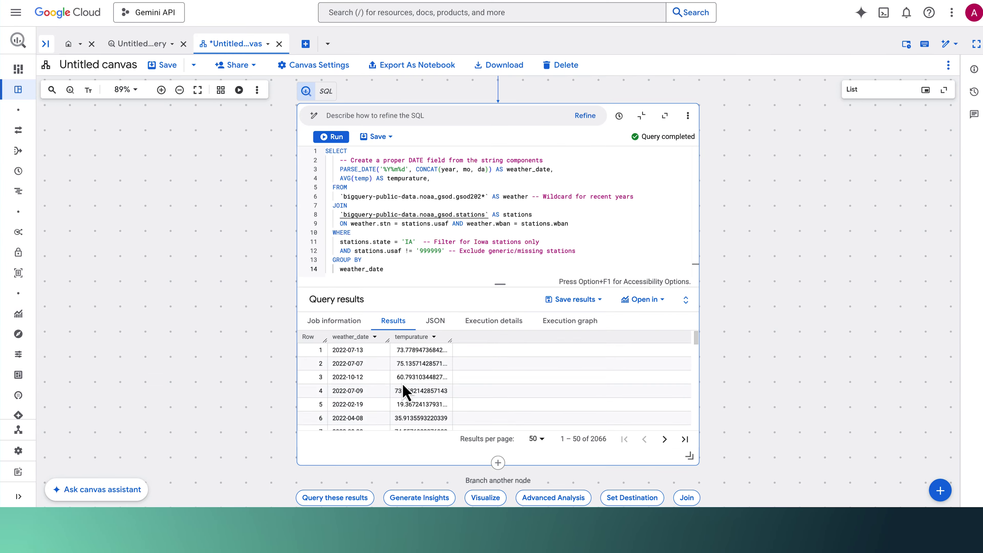
Branch a query from the sales table with the prompt "Sales in Dollars for each day in 2025" and run it.
{"action": "scroll", "coordinate": [621, 390], "scroll_direction": "down", "scroll_amount": 1}
{"action": "scroll", "coordinate": [228, 277], "scroll_direction": "up", "scroll_amount": 4}
{"action": "scroll", "coordinate": [226, 273], "scroll_direction": "left", "scroll_amount": 10}
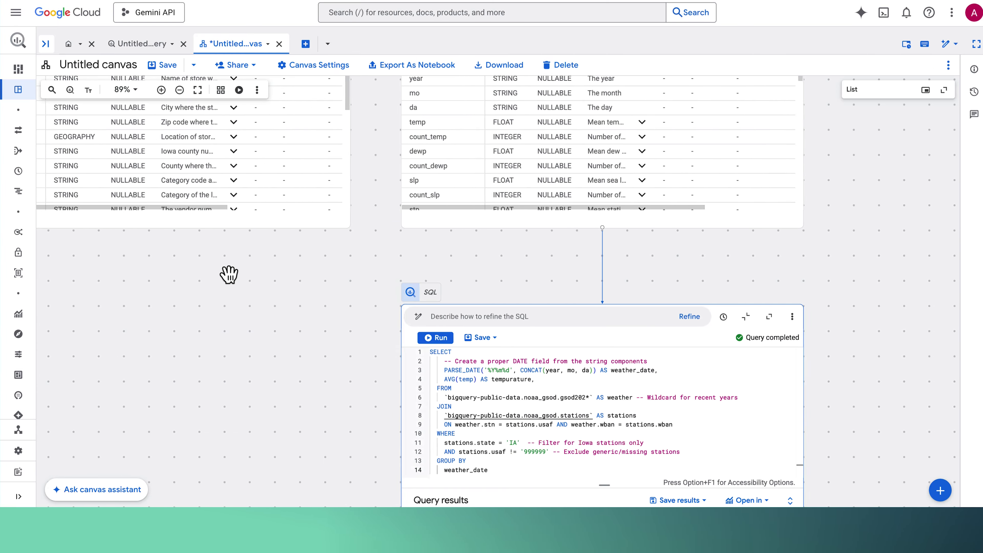
{"action": "mouse_move", "coordinate": [352, 233]}
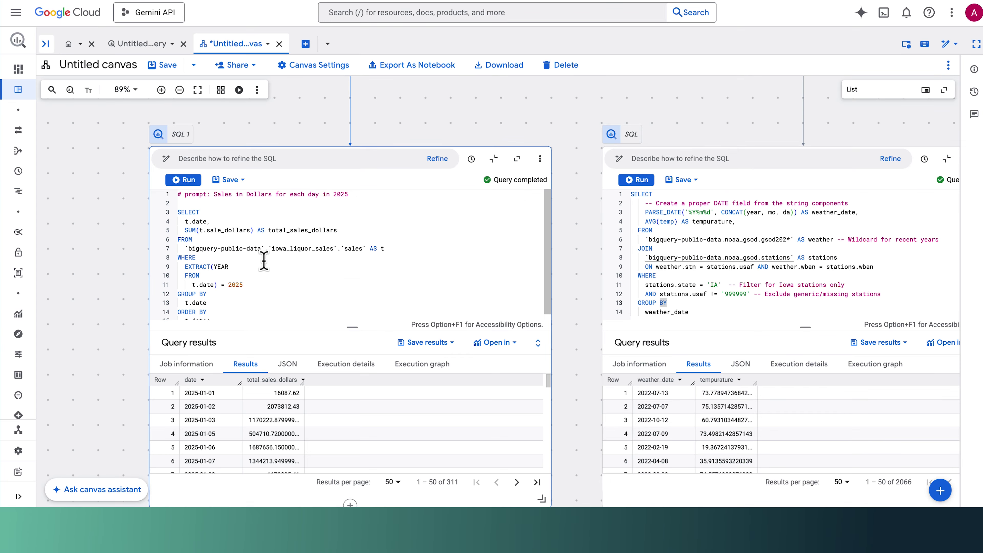
Join the daily sales results with the Iowa weather query results on date and run the generated join query.
{"action": "scroll", "coordinate": [573, 326], "scroll_direction": "down", "scroll_amount": 2}
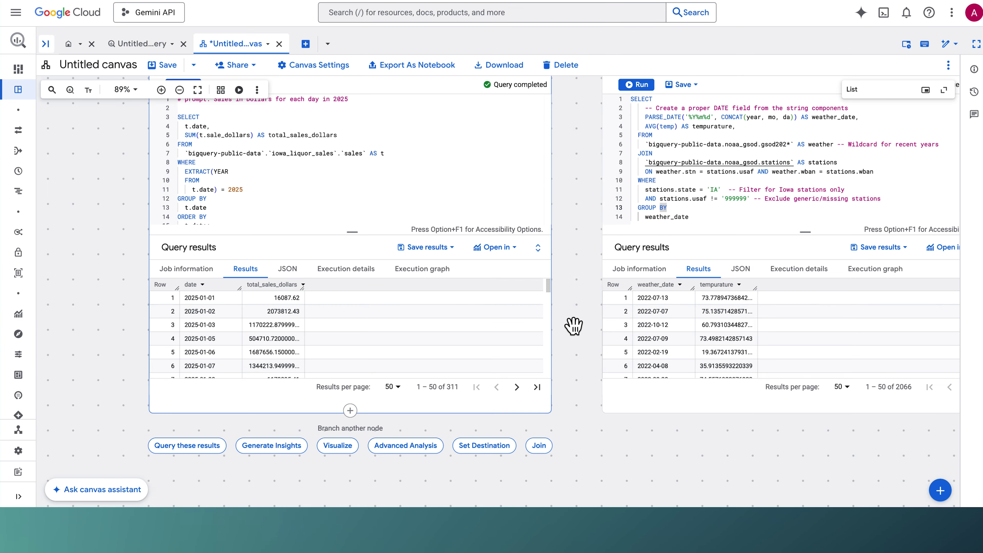
{"action": "scroll", "coordinate": [760, 373], "scroll_direction": "right", "scroll_amount": 2}
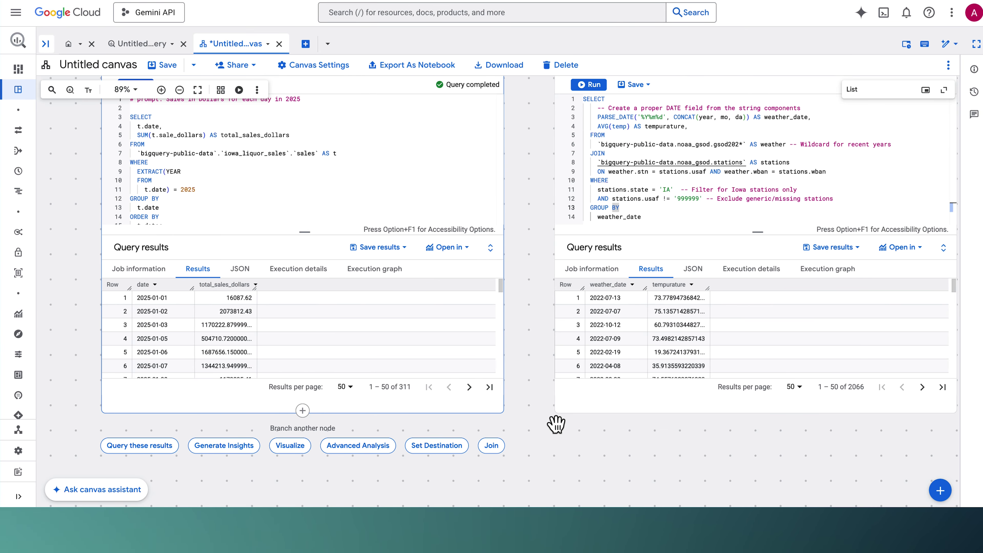
{"action": "left_click", "coordinate": [499, 449]}
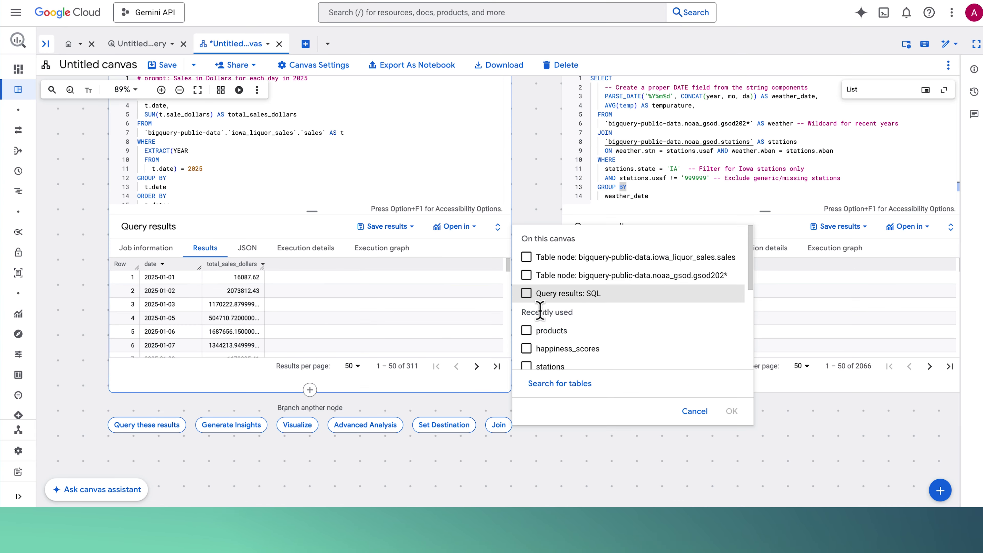
{"action": "left_click", "coordinate": [733, 411]}
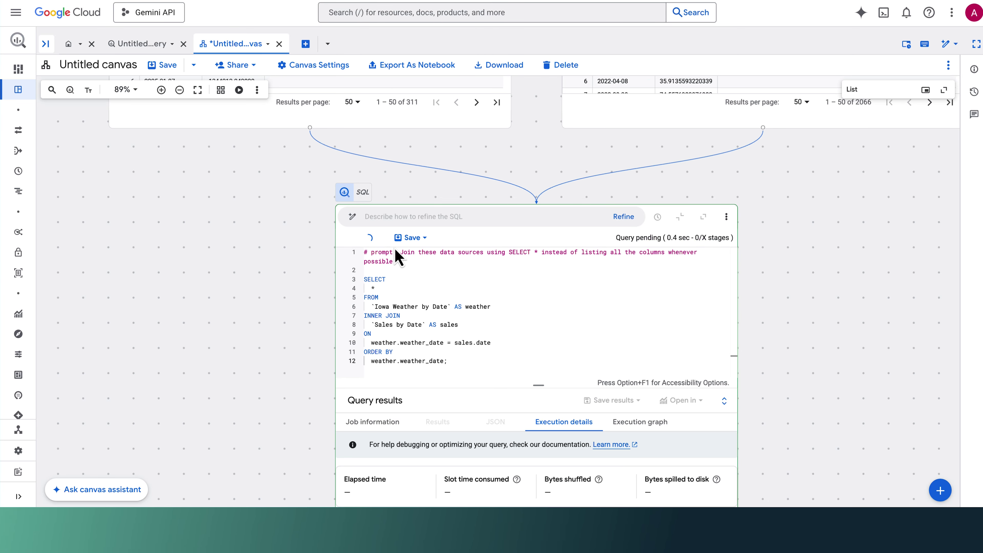
Restrict the join query's SELECT to date, tempurature and total_sales_dollars and rerun it.
{"action": "scroll", "coordinate": [421, 281], "scroll_direction": "down", "scroll_amount": 5}
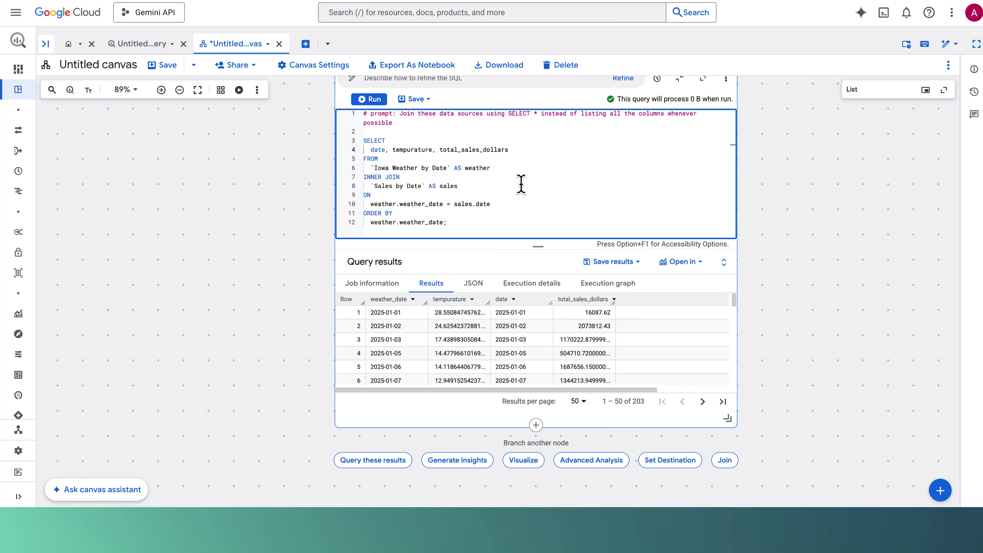
{"action": "left_click", "coordinate": [377, 101]}
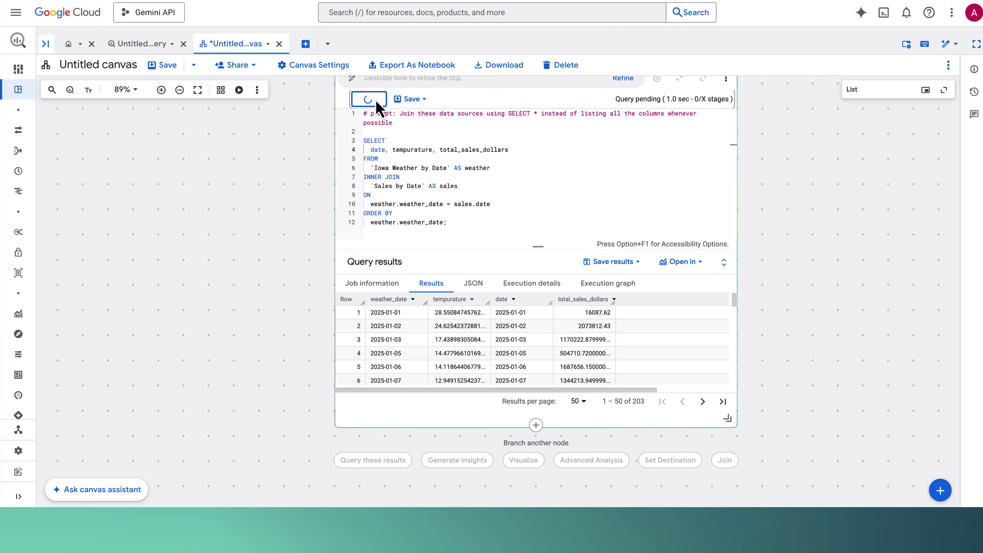